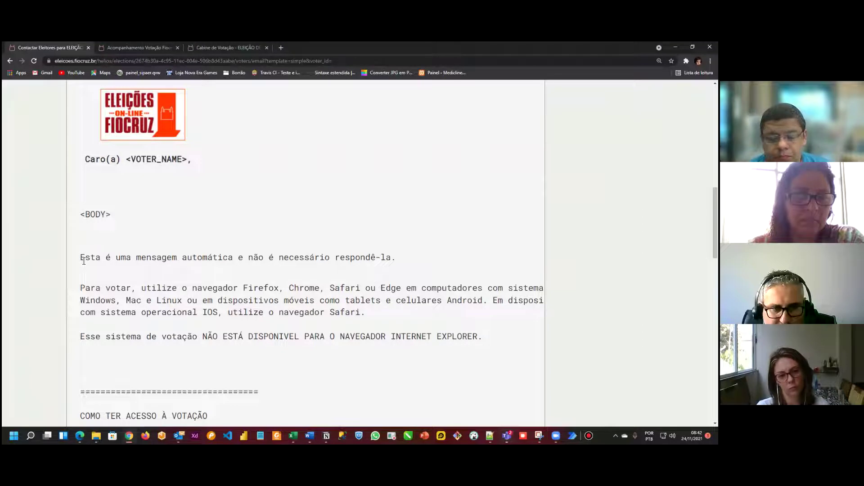
# Step: Read the template's automatic-message notice, supported browsers and devices, and Internet Explorer warning
pyautogui.moveTo(82, 259); pyautogui.dragTo(425, 252)
pyautogui.click(473, 247)
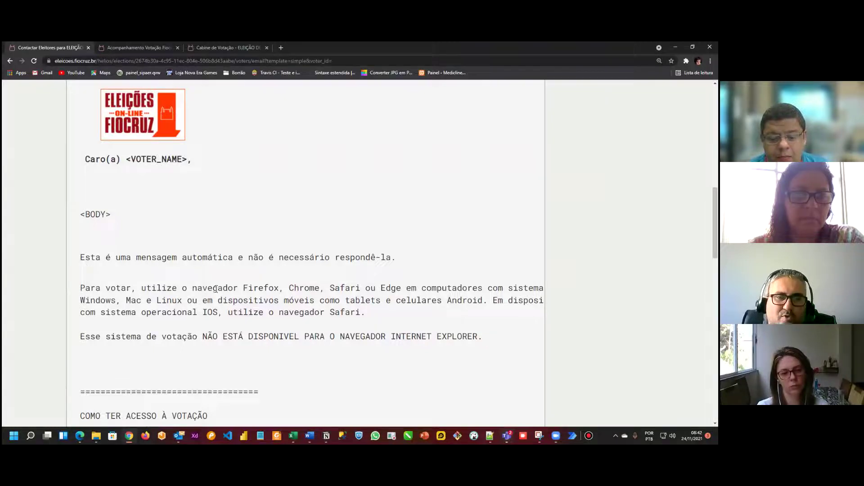
pyautogui.moveTo(193, 288); pyautogui.dragTo(366, 289)
pyautogui.click(398, 290)
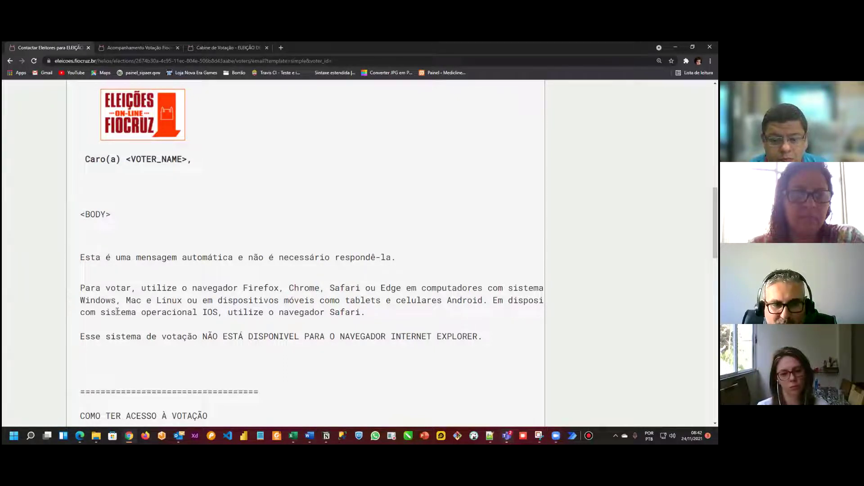
pyautogui.moveTo(118, 304); pyautogui.dragTo(63, 306)
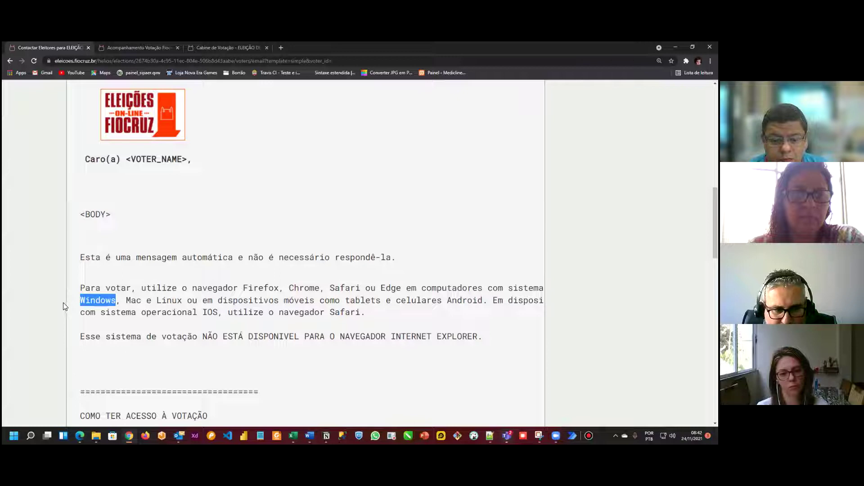
pyautogui.doubleClick(134, 300)
pyautogui.doubleClick(169, 300)
pyautogui.click(497, 320)
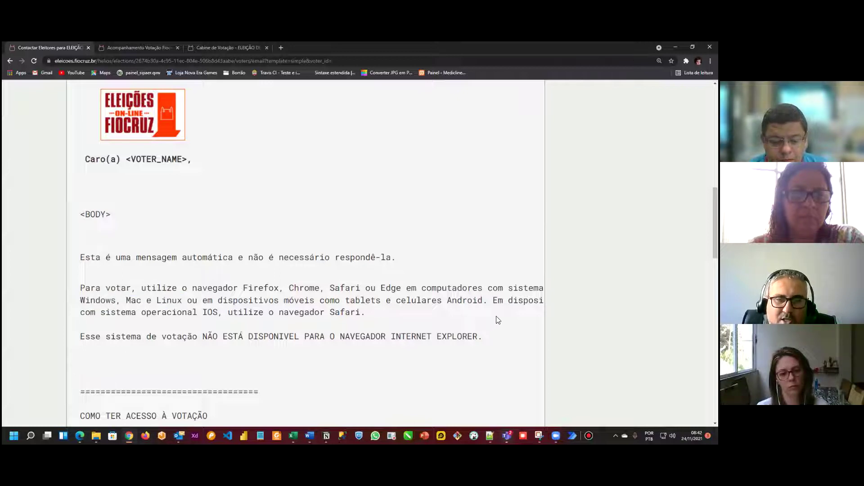
pyautogui.doubleClick(353, 300)
pyautogui.moveTo(420, 300); pyautogui.dragTo(437, 300)
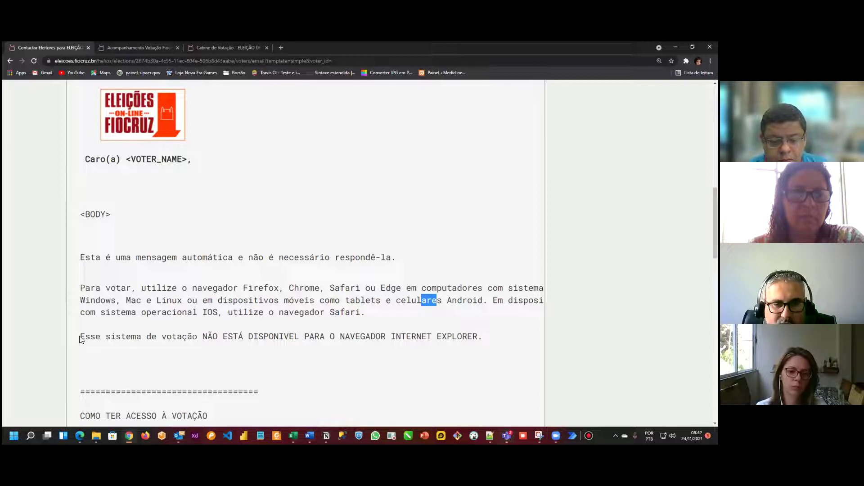
pyautogui.moveTo(80, 338); pyautogui.dragTo(495, 338)
pyautogui.click(500, 338)
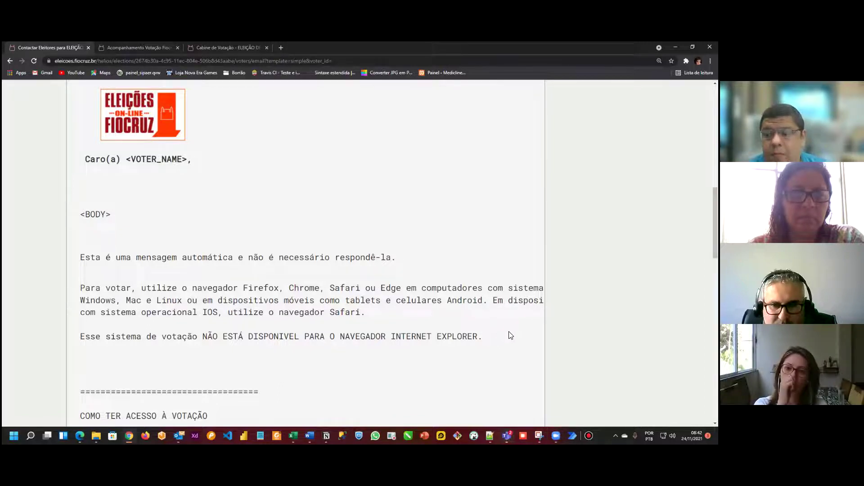
# Step: Read the COMO TER ACESSO À VOTAÇÃO heading and the first access instruction
pyautogui.scroll(-1, 513, 335)
pyautogui.scroll(-3, 399, 242)
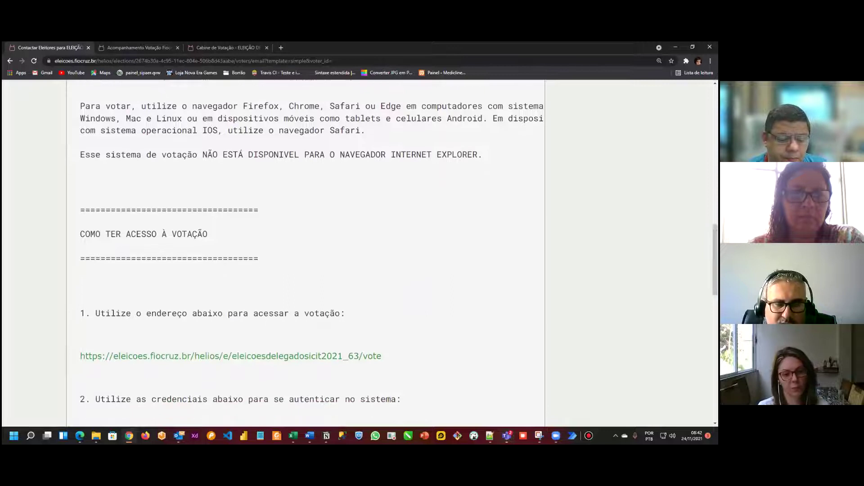
pyautogui.moveTo(79, 237); pyautogui.dragTo(227, 232)
pyautogui.click(421, 242)
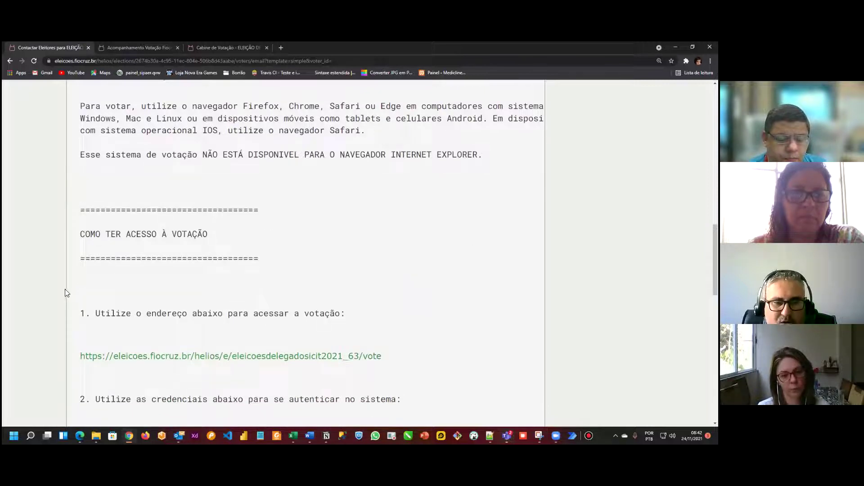
pyautogui.moveTo(80, 317); pyautogui.dragTo(225, 314)
pyautogui.click(443, 305)
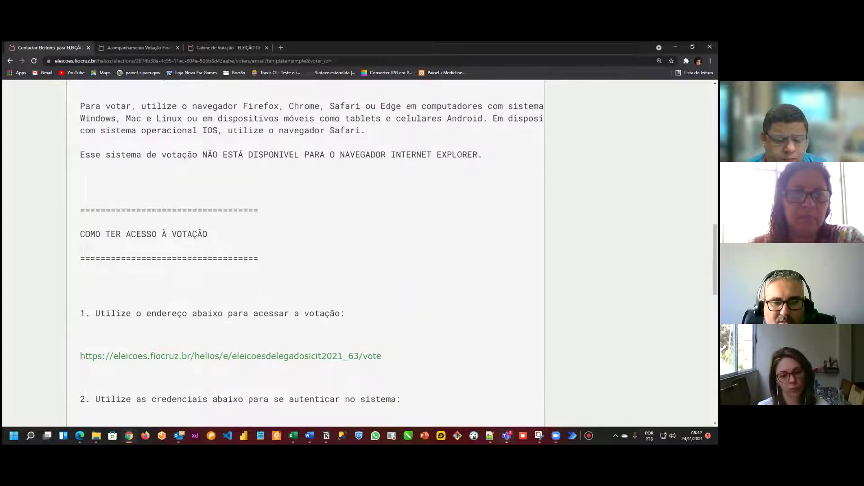
# Step: Read the ID do Eleitor and Senha lines, continuing down to the empty Assunto and Corpo fields
pyautogui.scroll(-1, 276, 313)
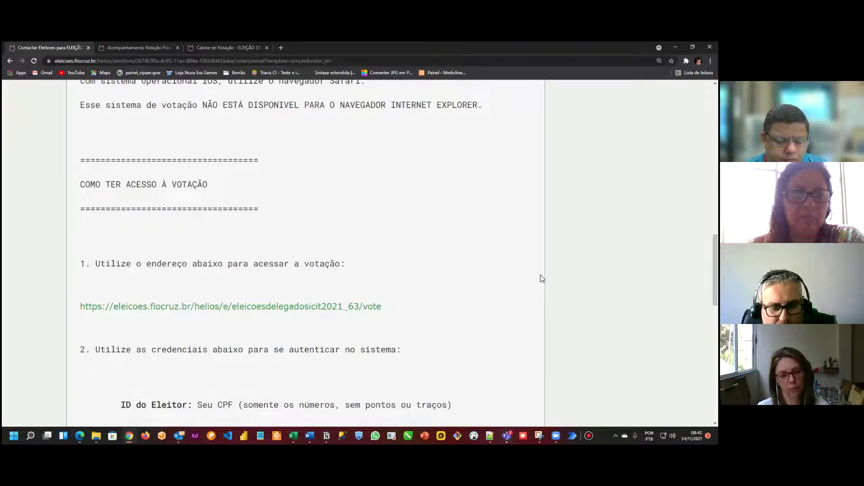
pyautogui.scroll(-2, 106, 323)
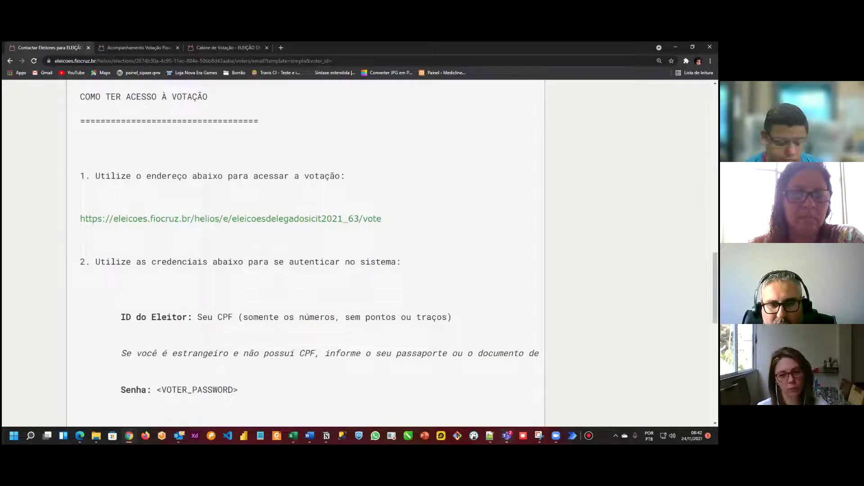
pyautogui.moveTo(109, 318); pyautogui.dragTo(244, 316)
pyautogui.click(244, 316)
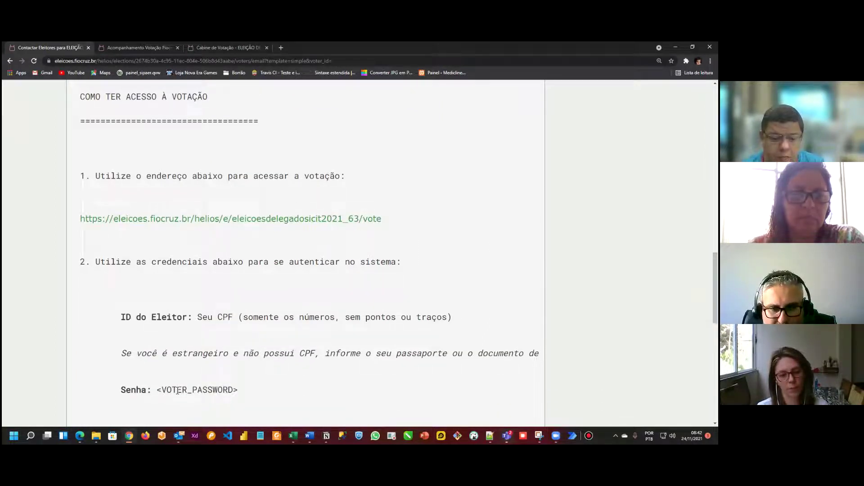
pyautogui.moveTo(120, 390); pyautogui.dragTo(81, 380)
pyautogui.click(241, 390)
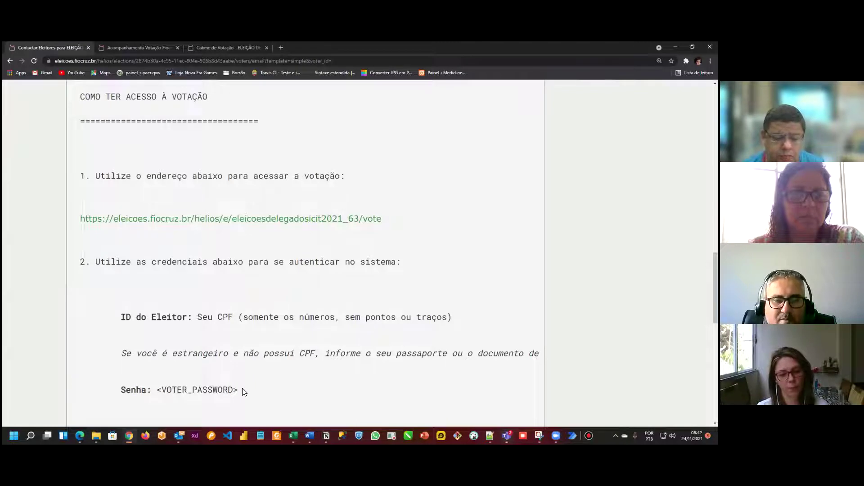
pyautogui.hotkey('shift', 'Left')
pyautogui.hotkey('shift', 'Left')
pyautogui.hotkey('shift', 'Left')
pyautogui.hotkey('shift', 'Left')
pyautogui.hotkey('shift', 'Left')
pyautogui.hotkey('shift', 'Left')
pyautogui.hotkey('shift', 'Left')
pyautogui.hotkey('shift', 'Left')
pyautogui.hotkey('shift', 'Left')
pyautogui.hotkey('shift', 'Left')
pyautogui.hotkey('shift', 'Left')
pyautogui.hotkey('shift', 'Left')
pyautogui.hotkey('shift', 'Left')
pyautogui.hotkey('shift', 'Left')
pyautogui.hotkey('shift', 'Left')
pyautogui.hotkey('shift', 'Left')
pyautogui.hotkey('shift', 'Left')
pyautogui.hotkey('shift', 'Left')
pyautogui.hotkey('shift', 'Left')
pyautogui.hotkey('shift', 'Left')
pyautogui.click(268, 384)
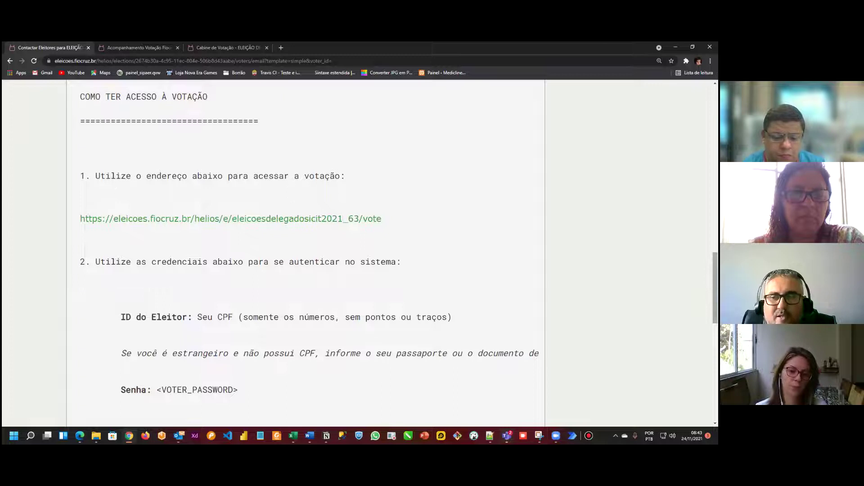
pyautogui.scroll(-1, 283, 386)
pyautogui.scroll(-9, 72, 247)
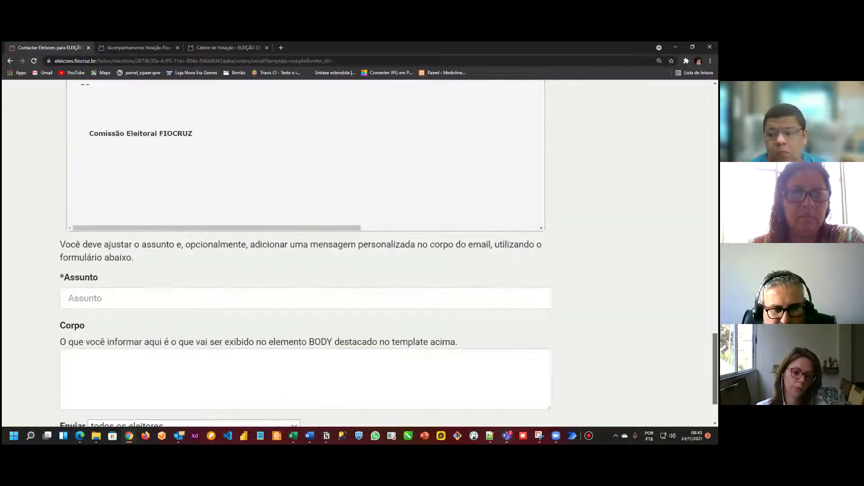
# Step: Copy 'ELEIÇÃO DELEGADOS ICICT' from the page heading into both the Assunto and Corpo fields
pyautogui.click(81, 230)
pyautogui.click(131, 291)
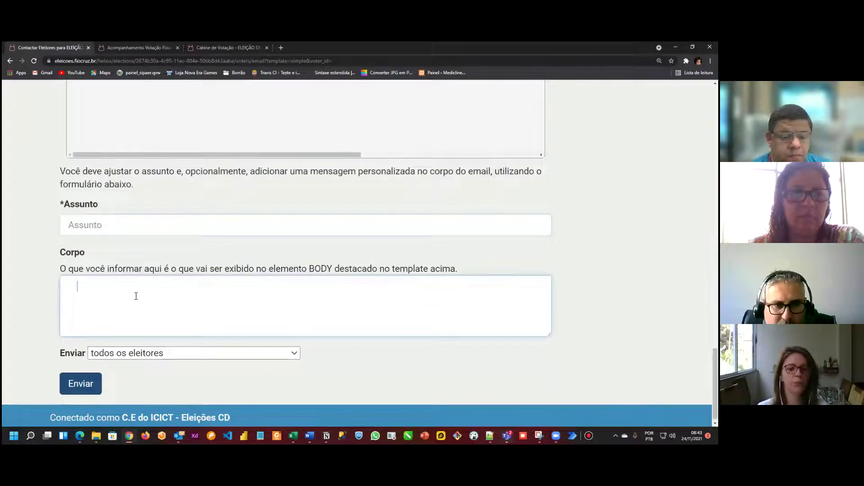
pyautogui.press('BackSpace')
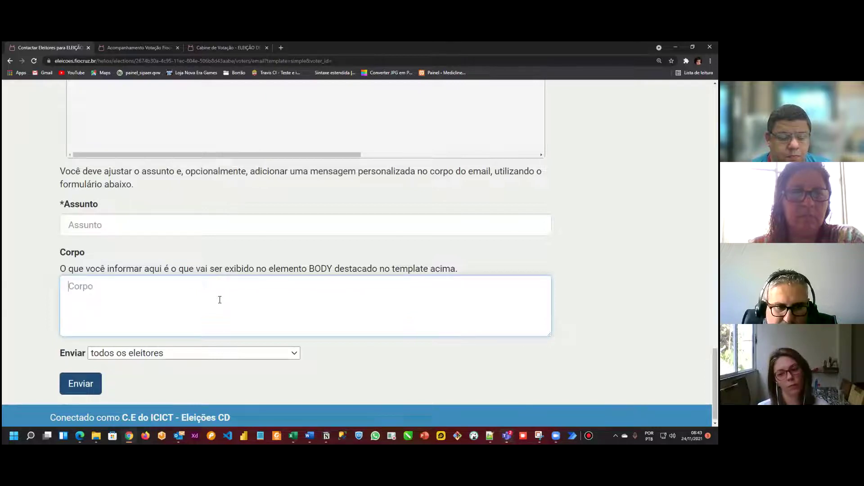
pyautogui.scroll(20, 306, 252)
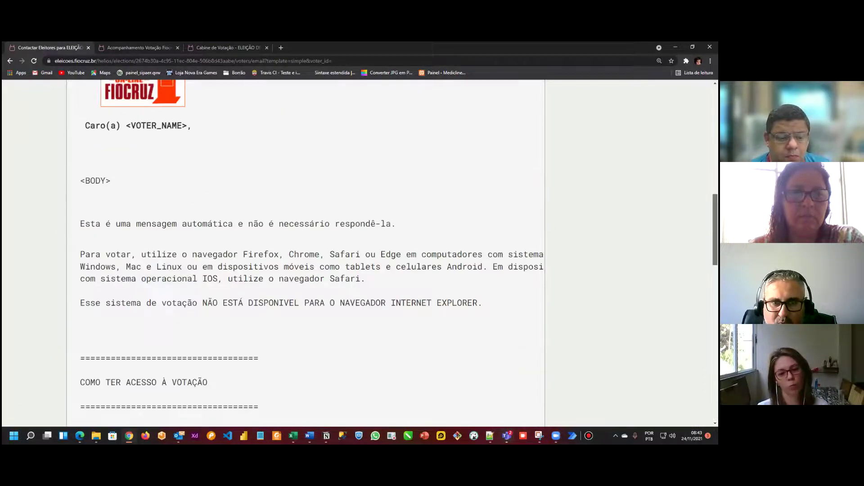
pyautogui.scroll(1, 265, 225)
pyautogui.moveTo(310, 193); pyautogui.dragTo(67, 200)
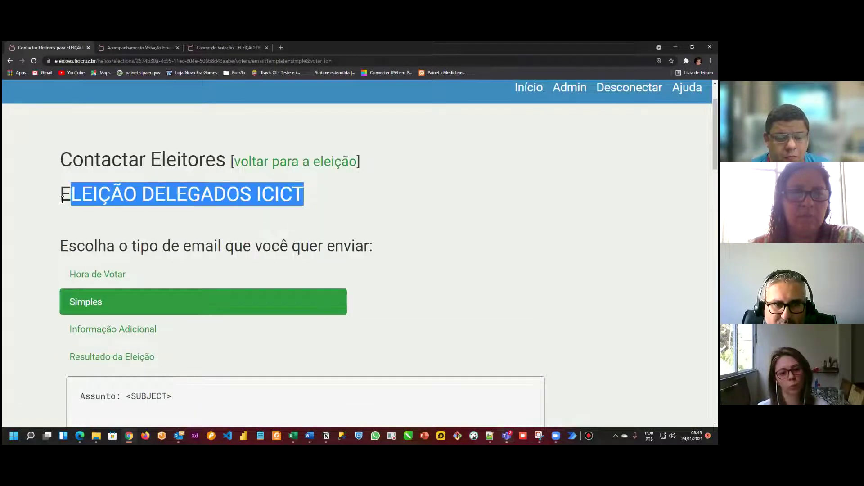
pyautogui.scroll(-20, 83, 218)
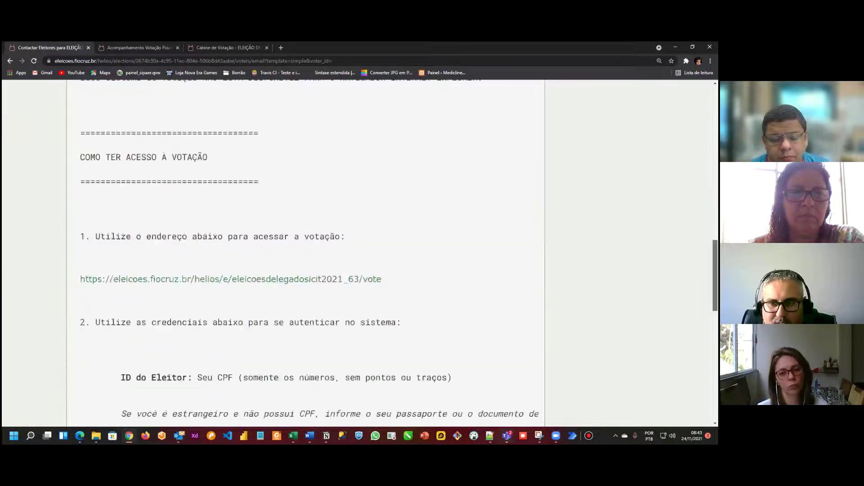
pyautogui.scroll(-2, 530, 324)
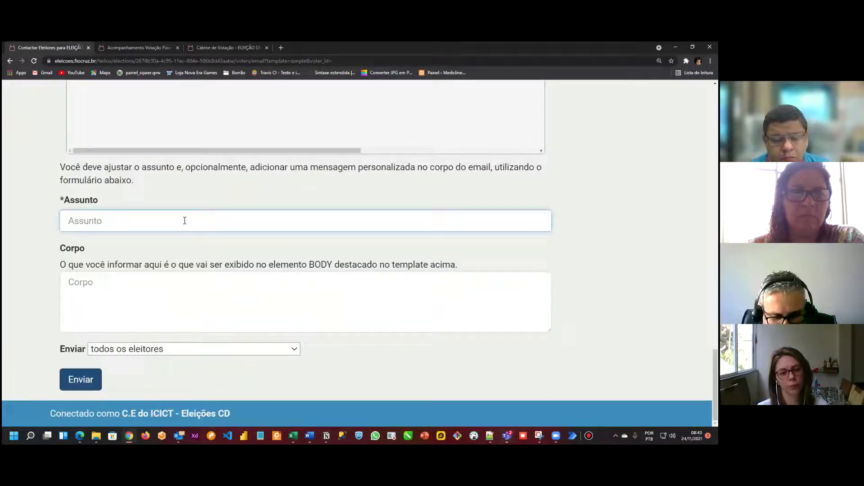
pyautogui.write('ELEIÇÃO DELEGADOS ICICT')
pyautogui.click(91, 280)
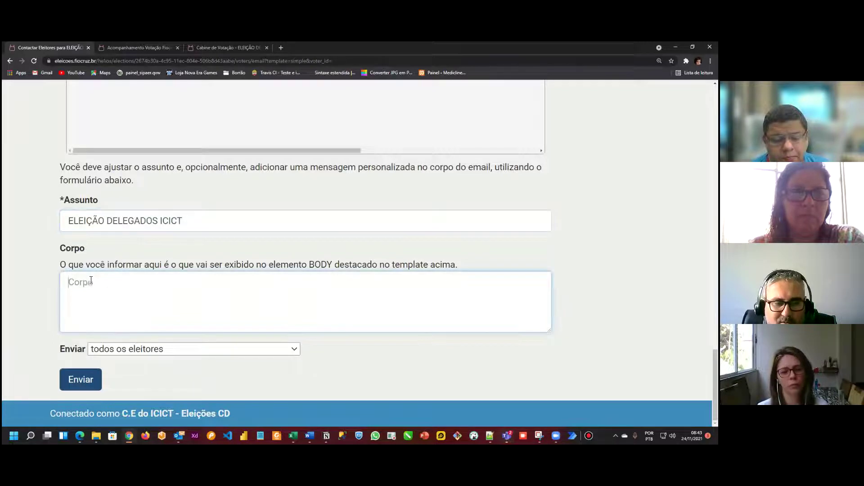
pyautogui.write('ELEIÇÃO DELEGADOS ICICT')
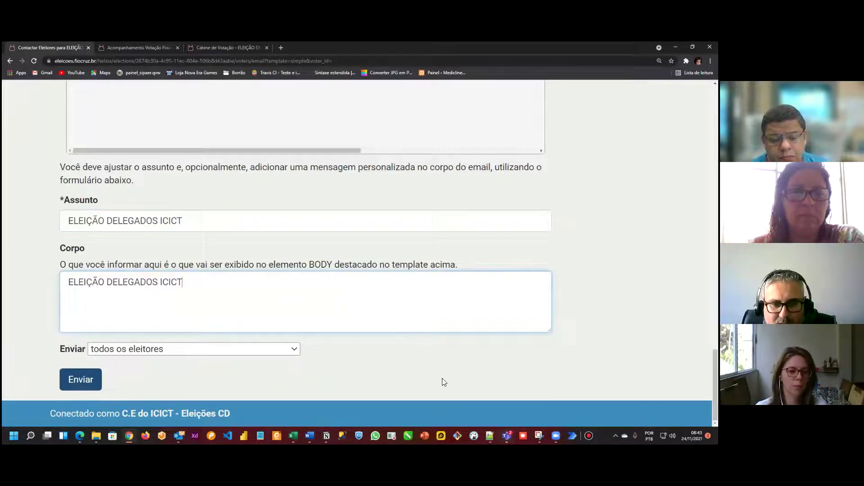
pyautogui.click(490, 435)
# Step: Copy the start and end date lines from EMAIL PADRAO.txt into the body below the title
pyautogui.click(99, 243)
pyautogui.moveTo(99, 243); pyautogui.dragTo(357, 261)
pyautogui.hotkey('ctrl', 'c')
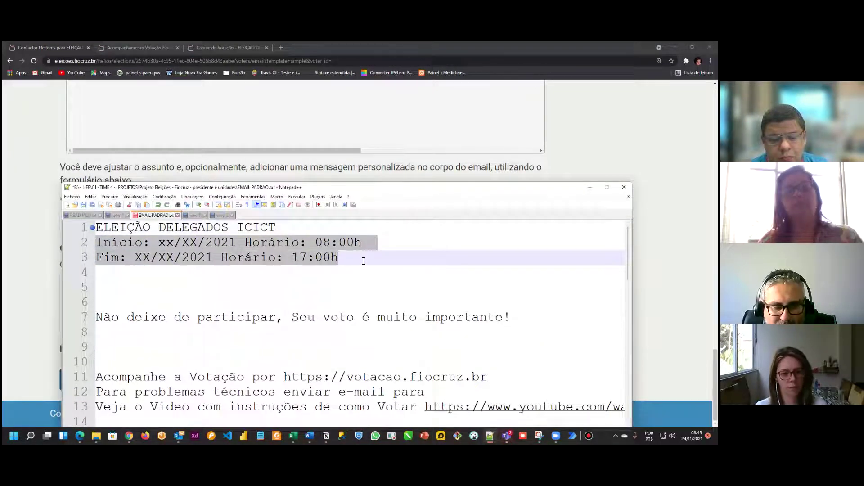
pyautogui.click(590, 187)
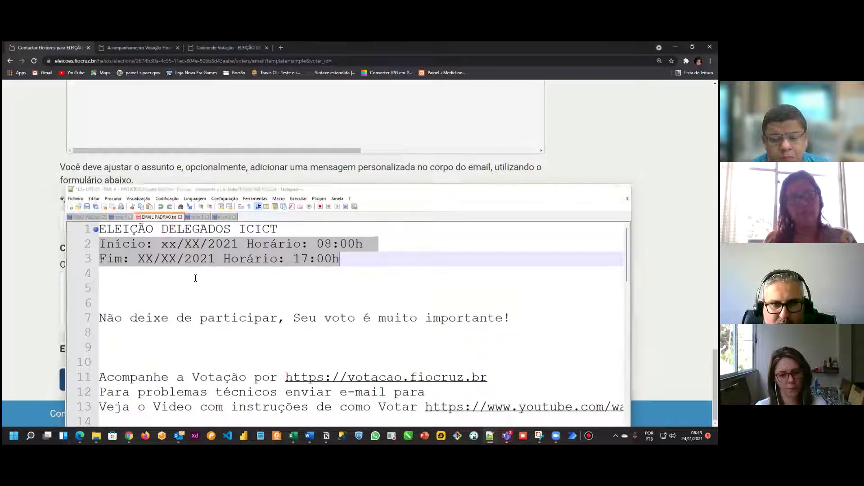
pyautogui.click(200, 295)
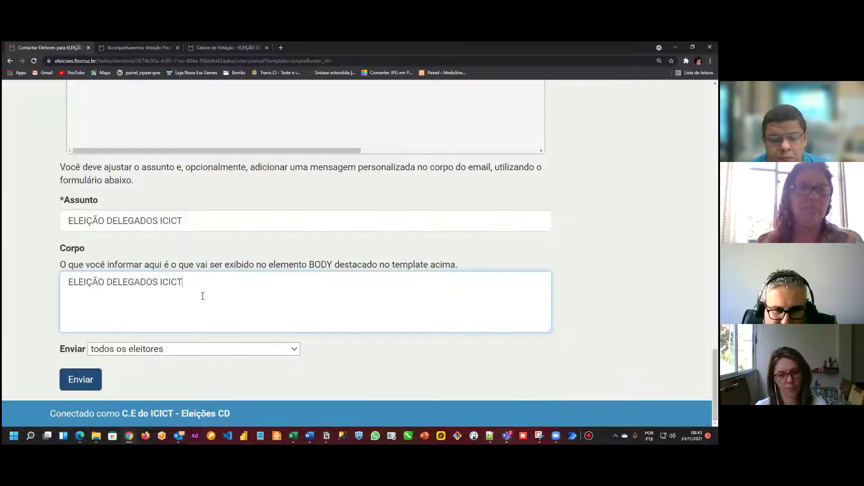
pyautogui.press('Return')
pyautogui.press('Return')
pyautogui.hotkey('ctrl', 'v')
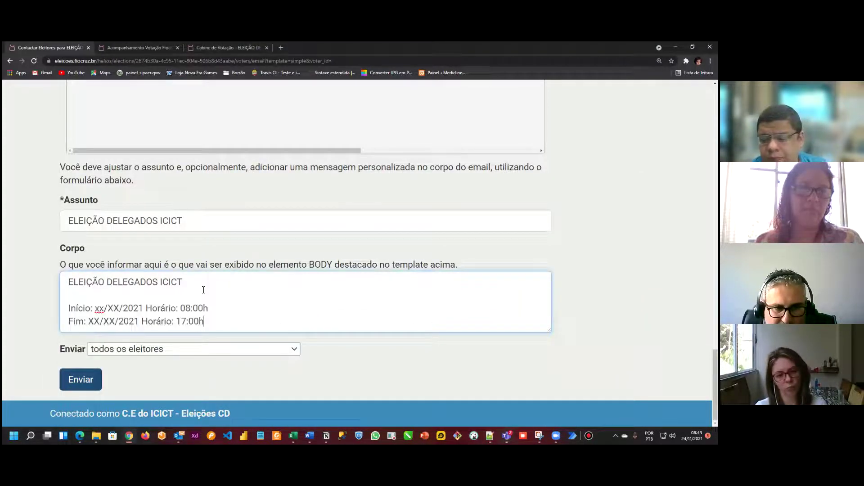
# Step: Set the voting start to 24/11/2021 09:00h
pyautogui.doubleClick(99, 308)
pyautogui.write('24')
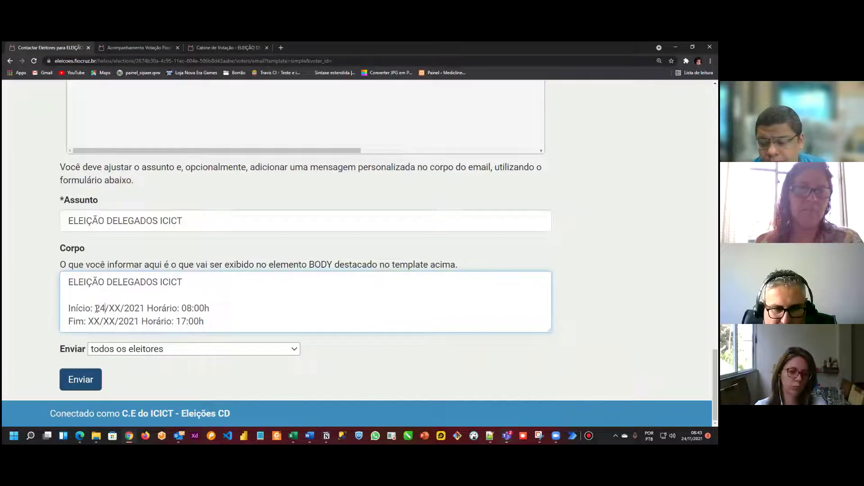
pyautogui.press('Right')
pyautogui.hotkey('shift', 'Right')
pyautogui.hotkey('shift', 'Right')
pyautogui.write('11')
pyautogui.press('Right')
pyautogui.press('Right')
pyautogui.press('Right')
pyautogui.press('Right')
pyautogui.press('Right')
pyautogui.press('Right')
pyautogui.hotkey('shift', 'Left')
pyautogui.write('9')
# Step: Set the voting end to 25/11/2021 16:00h
pyautogui.press('Down')
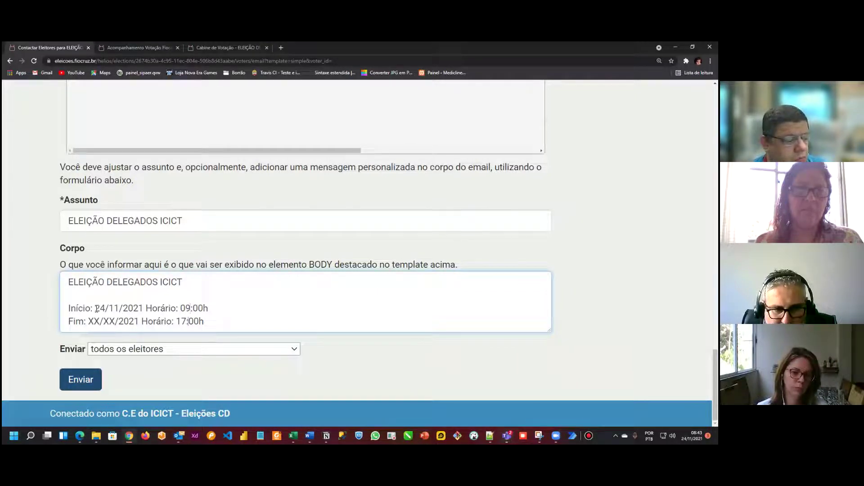
pyautogui.hotkey('shift', 'Right')
pyautogui.write('6')
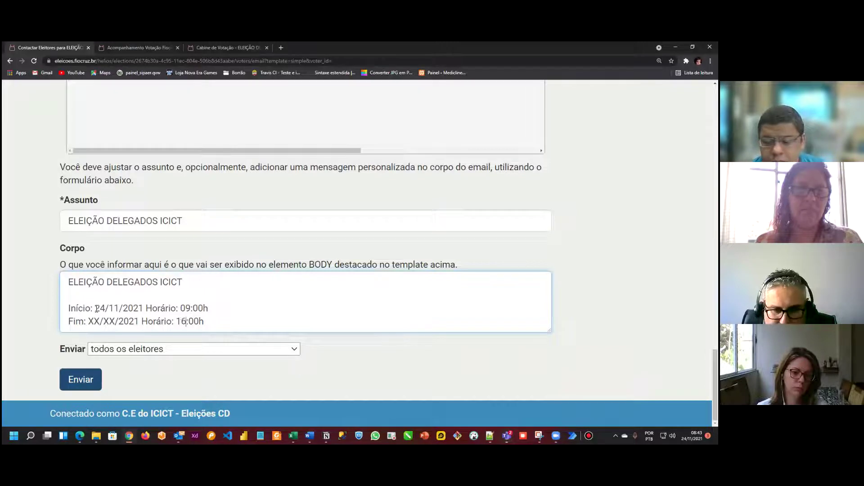
pyautogui.hotkey('shift', 'Right')
pyautogui.hotkey('shift', 'Right')
pyautogui.write('25')
pyautogui.press('Right')
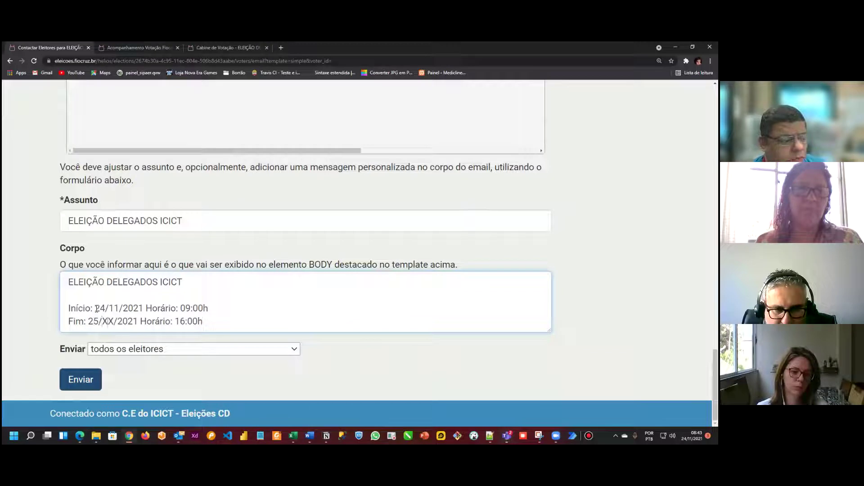
pyautogui.hotkey('shift', 'Right')
pyautogui.hotkey('shift', 'Right')
pyautogui.write('11')
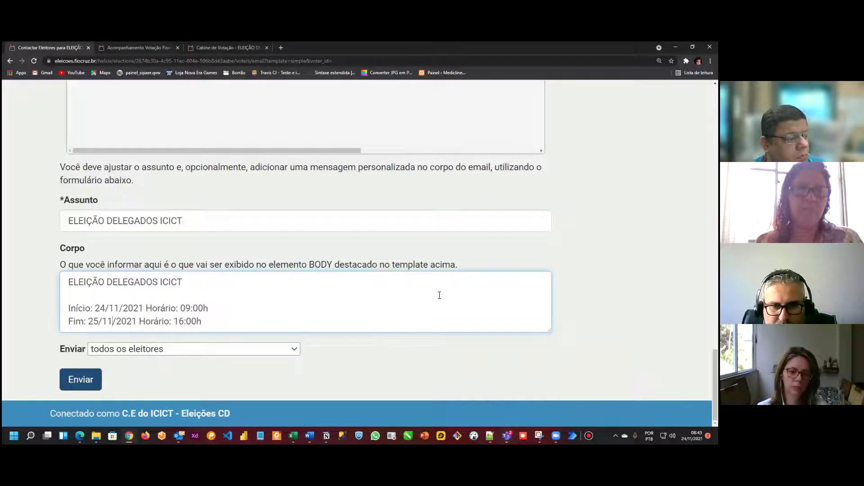
pyautogui.press('Return')
pyautogui.press('Return')
pyautogui.press('Return')
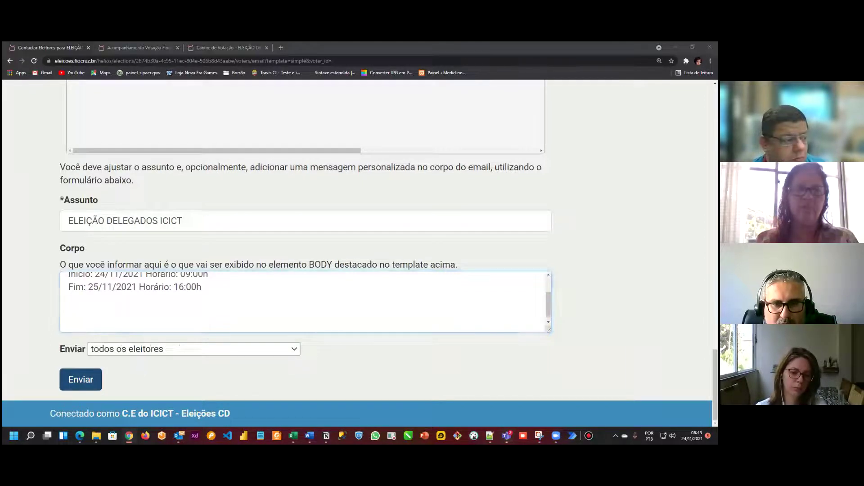
# Step: Copy the participation appeal line from the template into the body
pyautogui.hotkey('alt', 'Tab')
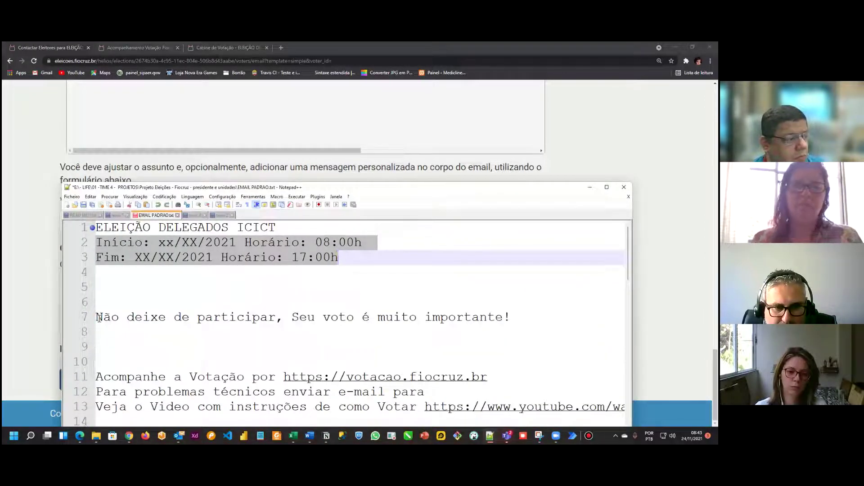
pyautogui.moveTo(96, 317); pyautogui.dragTo(561, 311)
pyautogui.hotkey('ctrl', 'c')
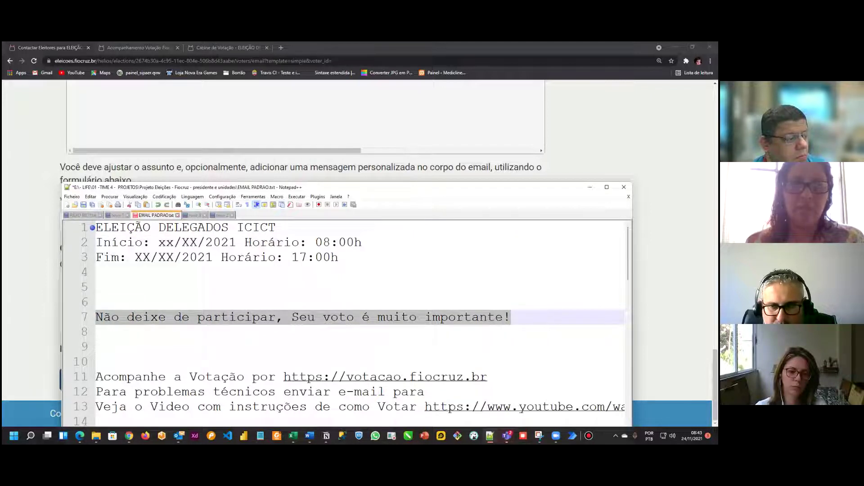
pyautogui.hotkey('alt', 'Tab')
pyautogui.click(87, 312)
pyautogui.hotkey('ctrl', 'v')
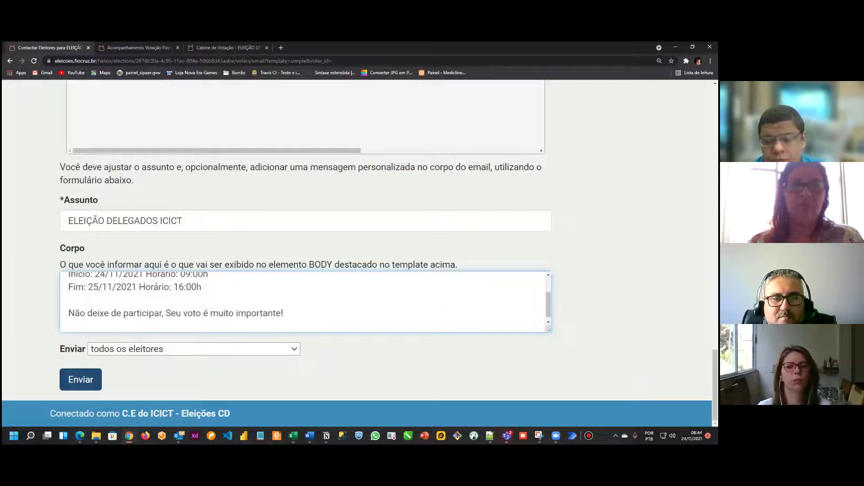
pyautogui.press('Return')
pyautogui.press('Return')
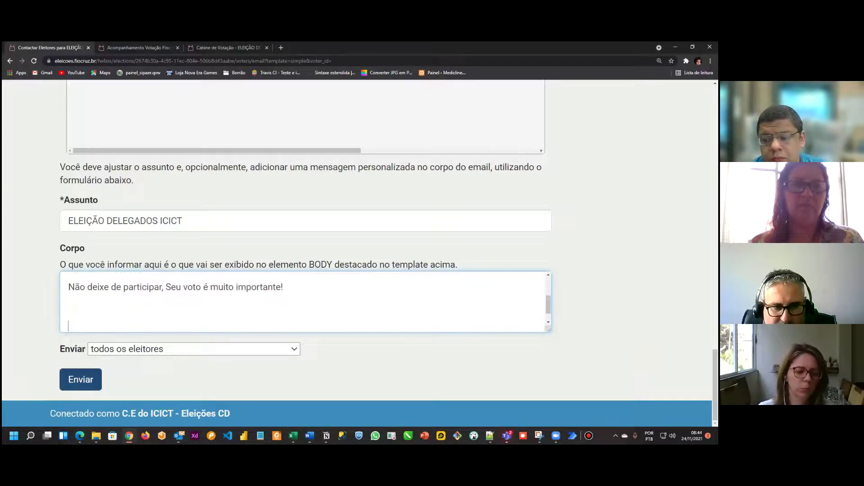
pyautogui.hotkey('alt', 'Tab')
pyautogui.moveTo(495, 288); pyautogui.dragTo(94, 288)
pyautogui.hotkey('ctrl', 'c')
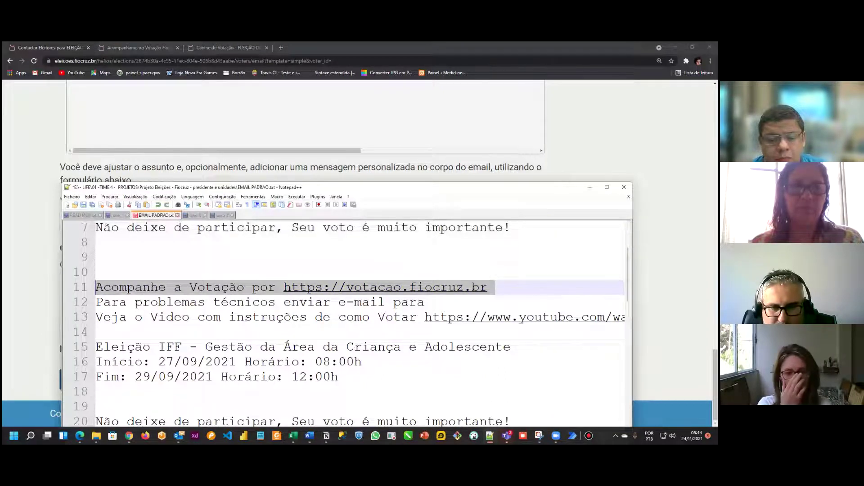
pyautogui.hotkey('alt', 'Tab')
pyautogui.click(83, 326)
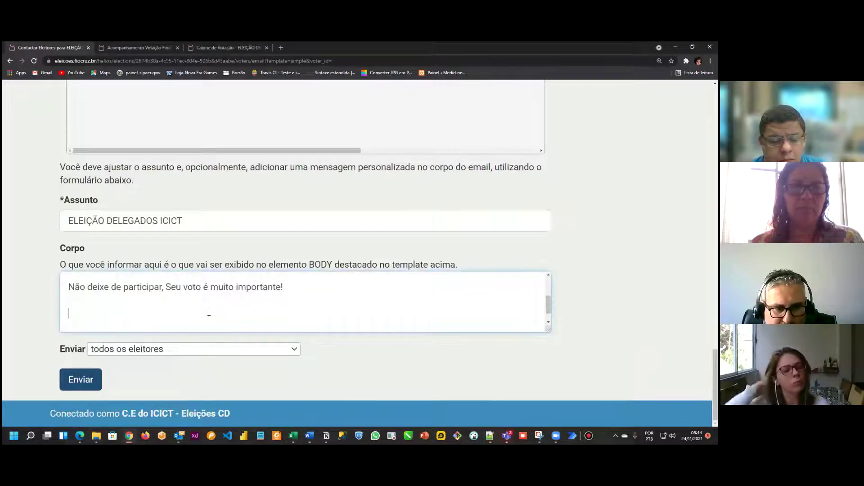
pyautogui.hotkey('ctrl', 'v')
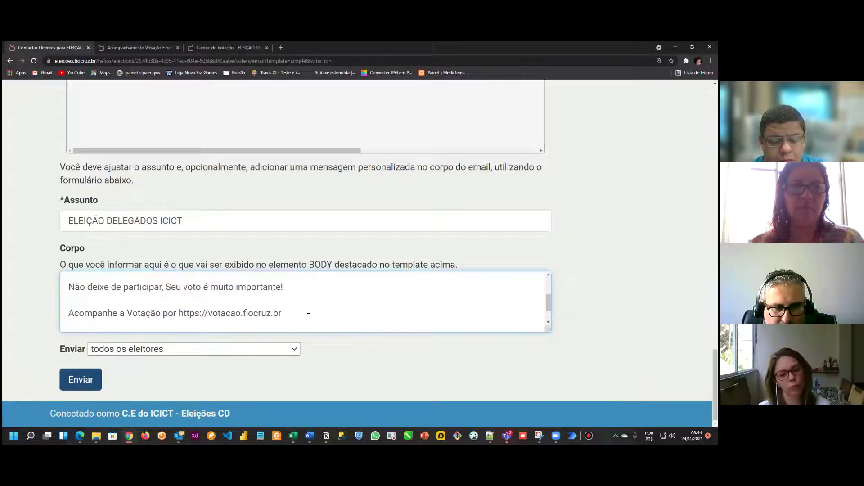
pyautogui.press('Return')
# Step: Copy the technical support line from the template into the body
pyautogui.hotkey('alt', 'Tab')
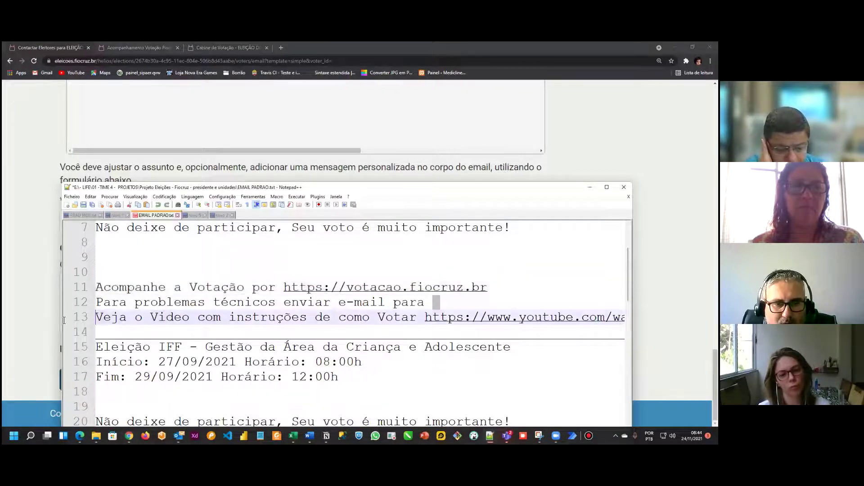
pyautogui.click(77, 304)
pyautogui.hotkey('ctrl', 'c')
pyautogui.hotkey('alt', 'Tab')
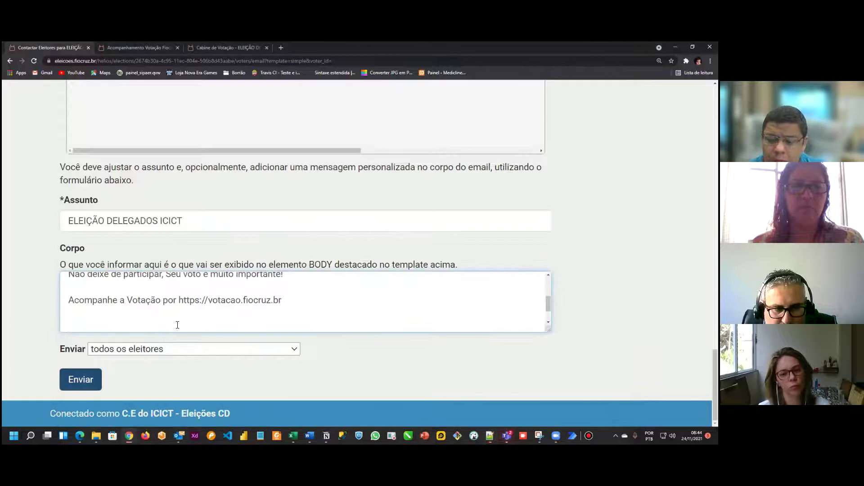
pyautogui.hotkey('ctrl', 'v')
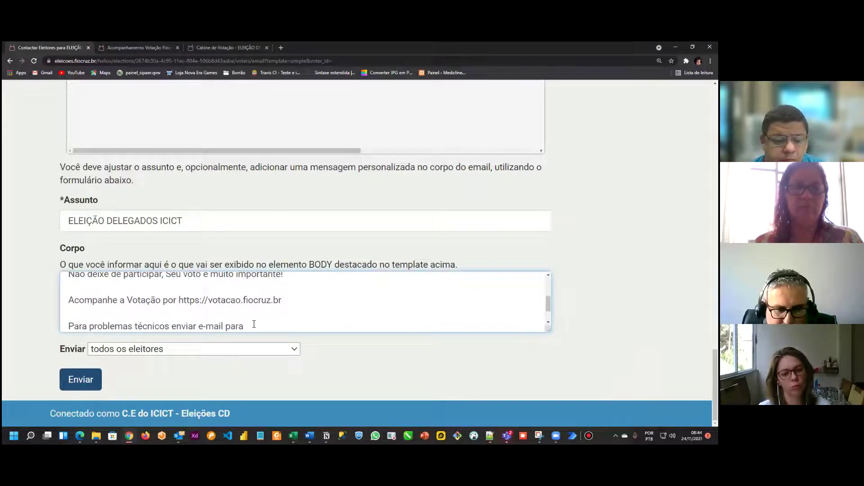
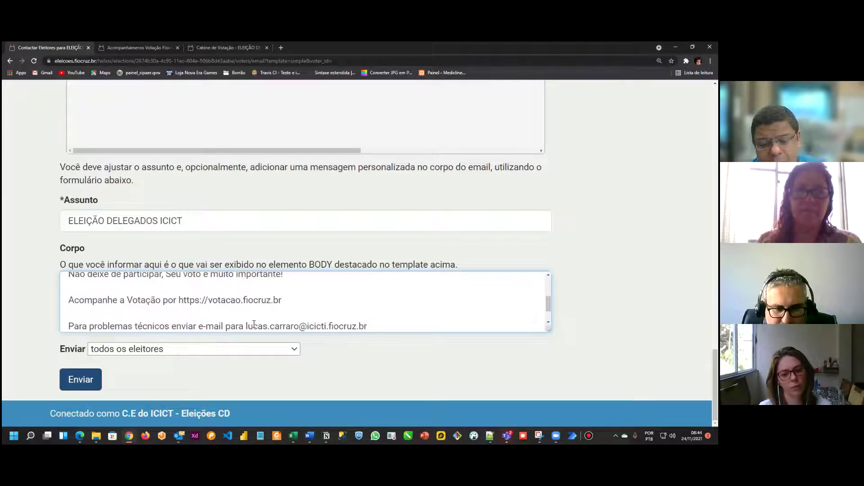
# Step: Type a personal support e-mail address at the end of the technical-problems line
pyautogui.press('Return')
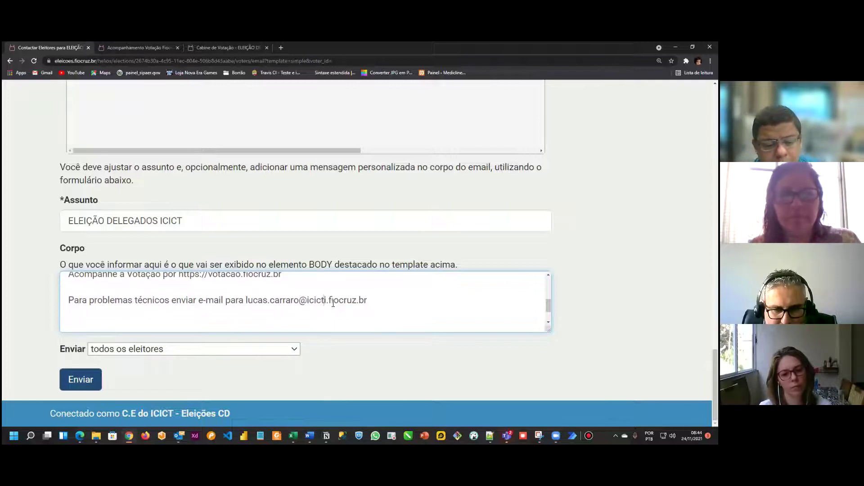
pyautogui.press('BackSpace')
pyautogui.press('Down')
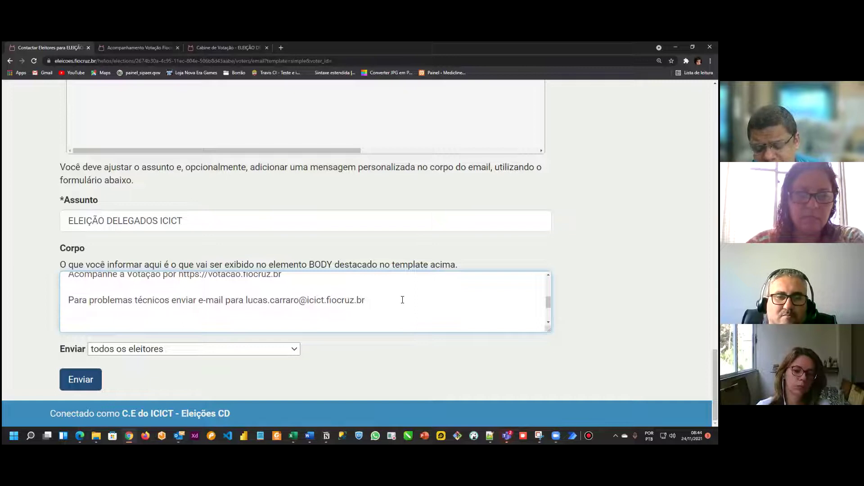
# Step: Replace that address with the commission's congresso interno 2021 ICICT contact e-mail
pyautogui.moveTo(390, 300); pyautogui.dragTo(253, 304)
pyautogui.click(247, 306)
pyautogui.hotkey('shift', 'End')
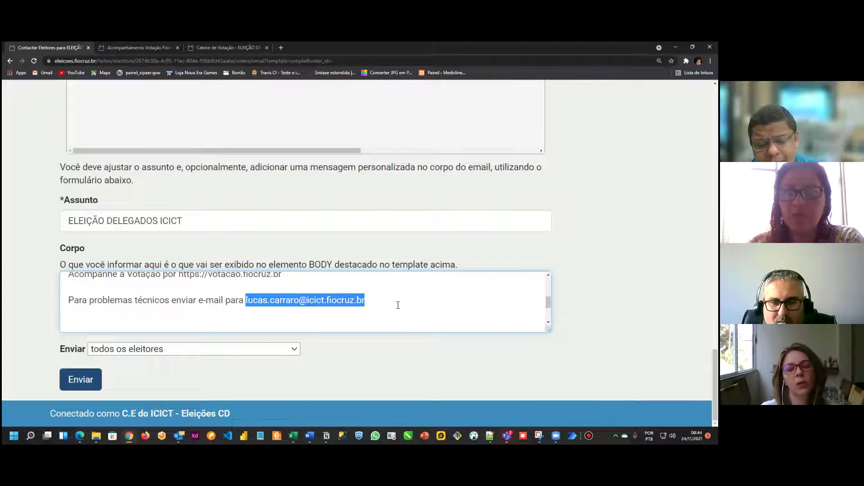
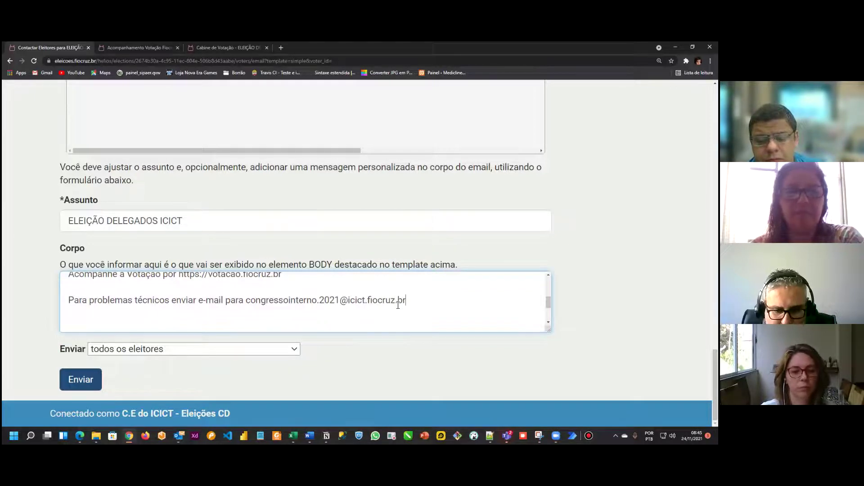
pyautogui.press('Return')
pyautogui.press('Return')
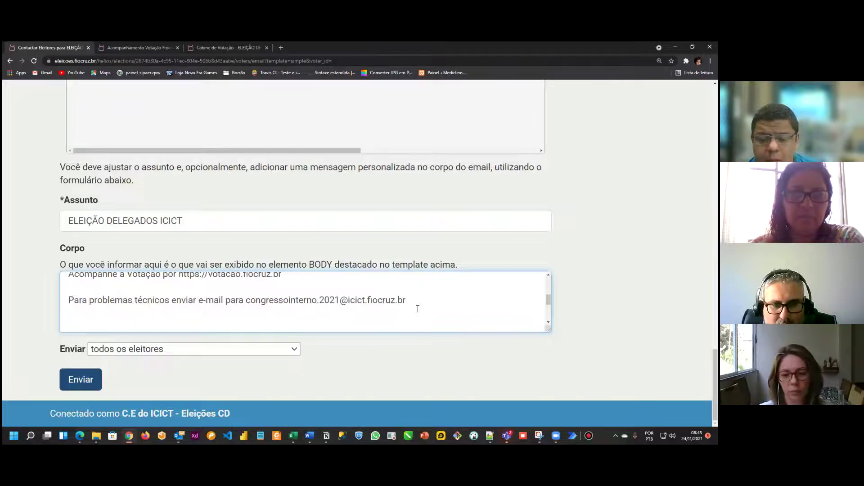
pyautogui.hotkey('alt', 'Tab')
pyautogui.press('Down')
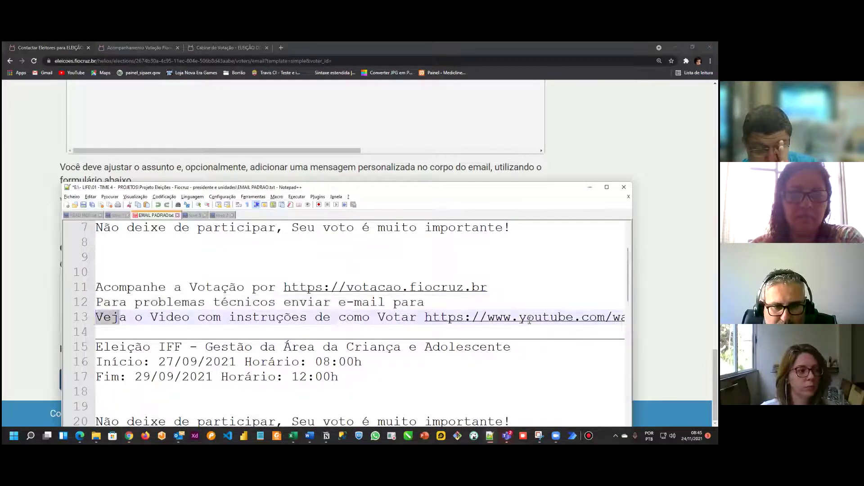
# Step: Paste the 'Veja o Vídeo com instruções de como Votar' YouTube line, correcting Video to Vídeo
pyautogui.hotkey('shift', 'End')
pyautogui.hotkey('ctrl', 'c')
pyautogui.hotkey('alt', 'Tab')
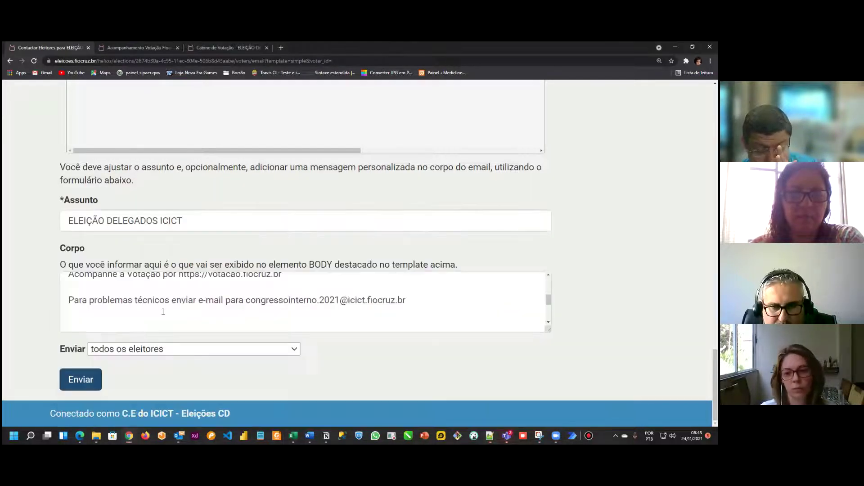
pyautogui.click(79, 326)
pyautogui.hotkey('ctrl', 'v')
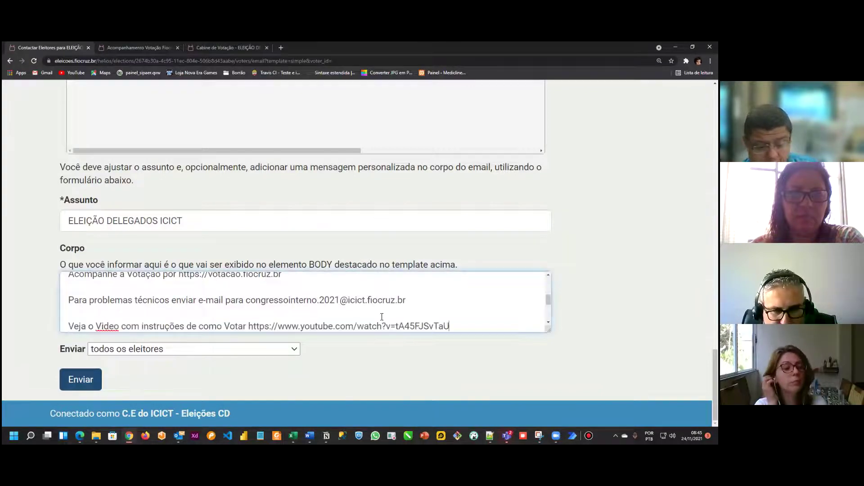
pyautogui.rightClick(108, 326)
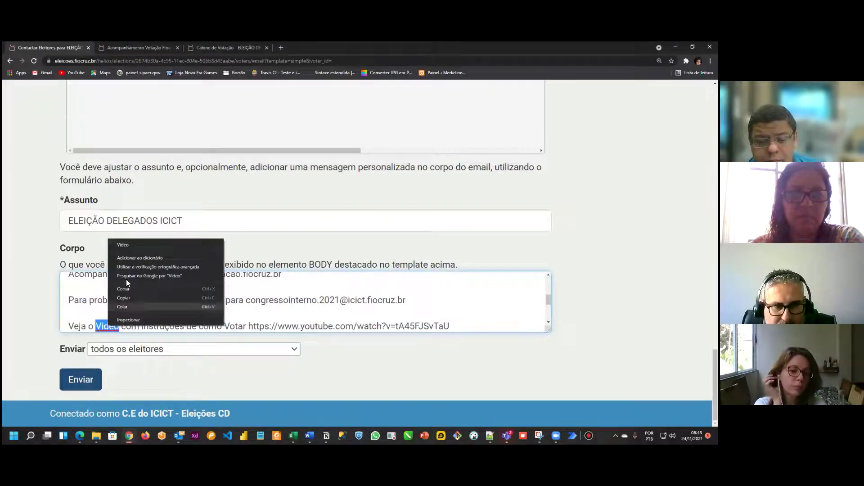
pyautogui.click(130, 245)
pyautogui.moveTo(548, 302); pyautogui.dragTo(551, 278)
pyautogui.moveTo(182, 282); pyautogui.dragTo(211, 310)
pyautogui.click(254, 311)
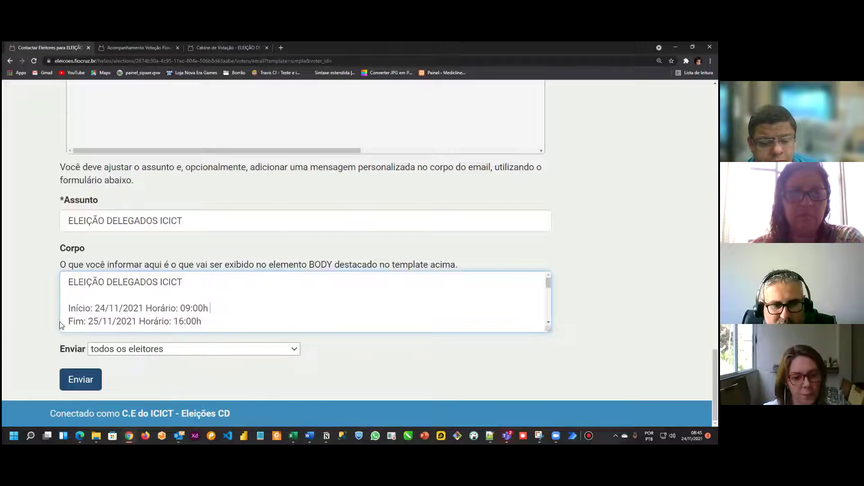
pyautogui.moveTo(68, 321); pyautogui.dragTo(202, 321)
pyautogui.moveTo(549, 284); pyautogui.dragTo(552, 294)
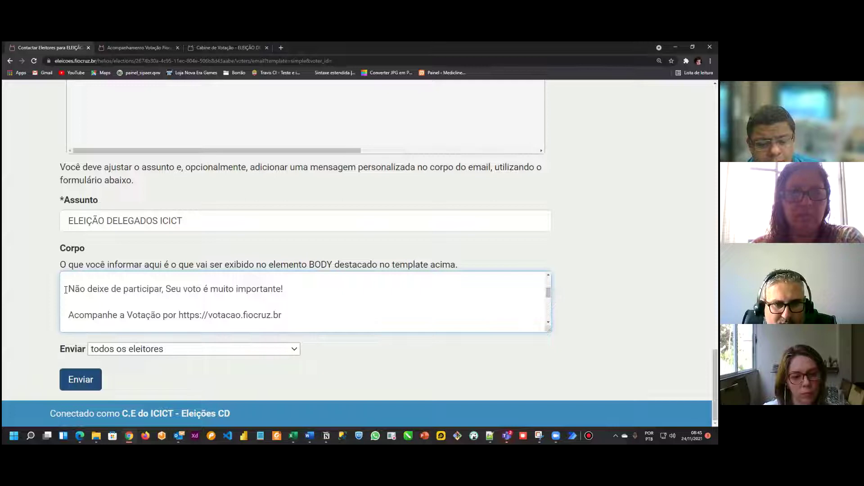
pyautogui.moveTo(67, 314); pyautogui.dragTo(361, 315)
pyautogui.click(291, 315)
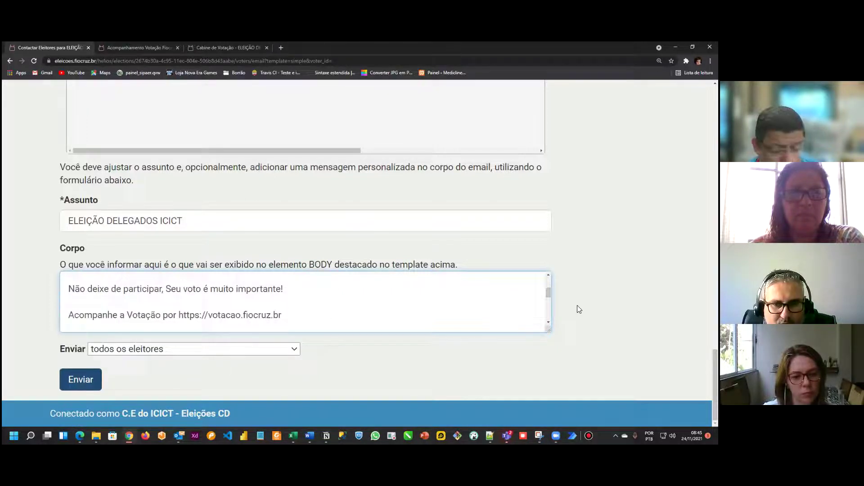
pyautogui.moveTo(548, 293); pyautogui.dragTo(551, 305)
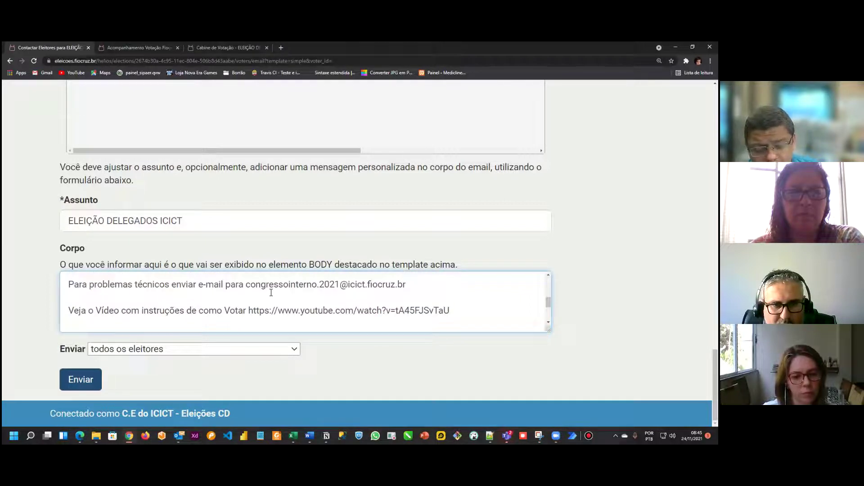
pyautogui.moveTo(410, 287); pyautogui.dragTo(396, 287)
pyautogui.click(418, 289)
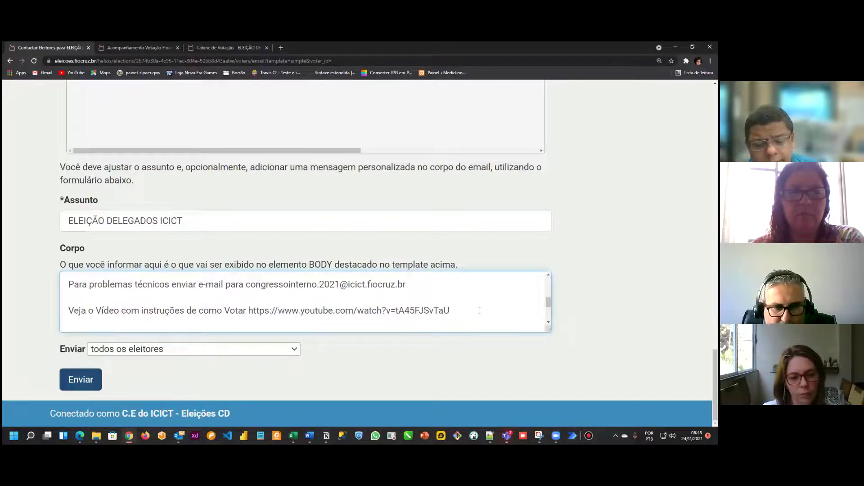
pyautogui.moveTo(478, 310); pyautogui.dragTo(46, 315)
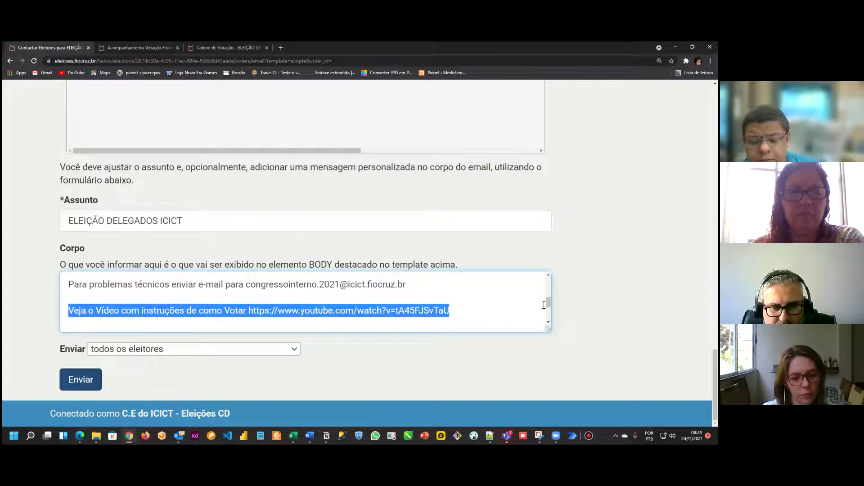
pyautogui.moveTo(548, 304); pyautogui.dragTo(550, 310)
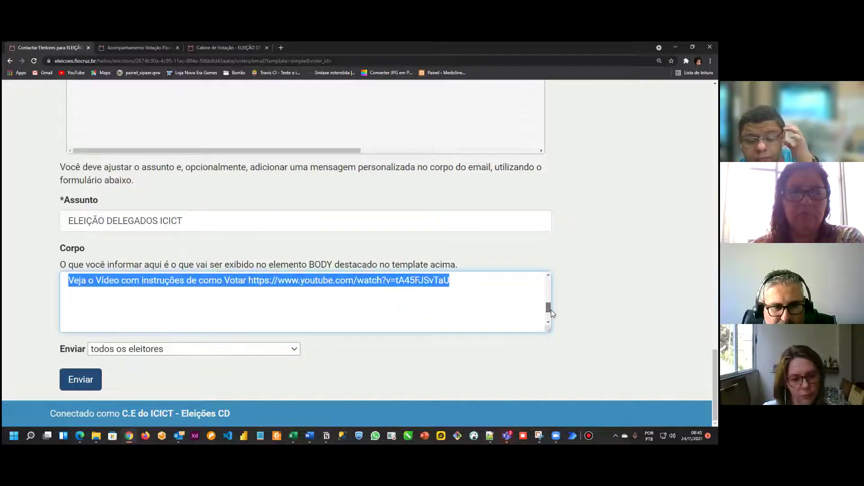
pyautogui.click(70, 308)
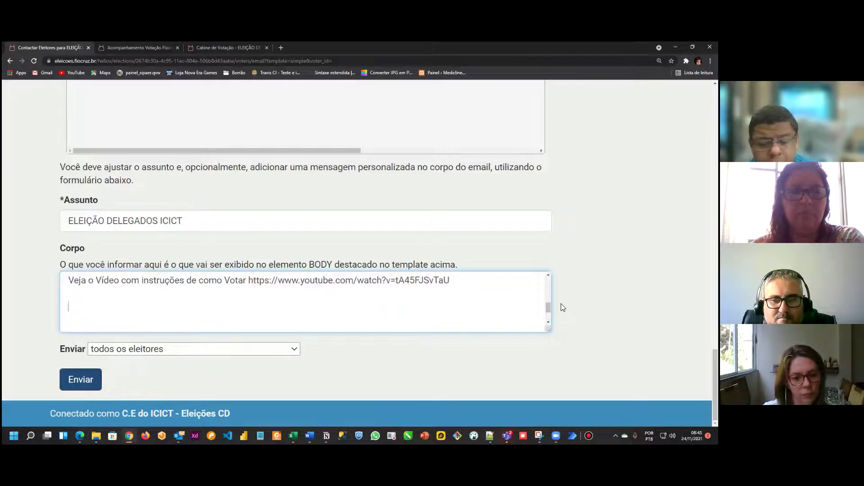
pyautogui.moveTo(549, 305); pyautogui.dragTo(551, 282)
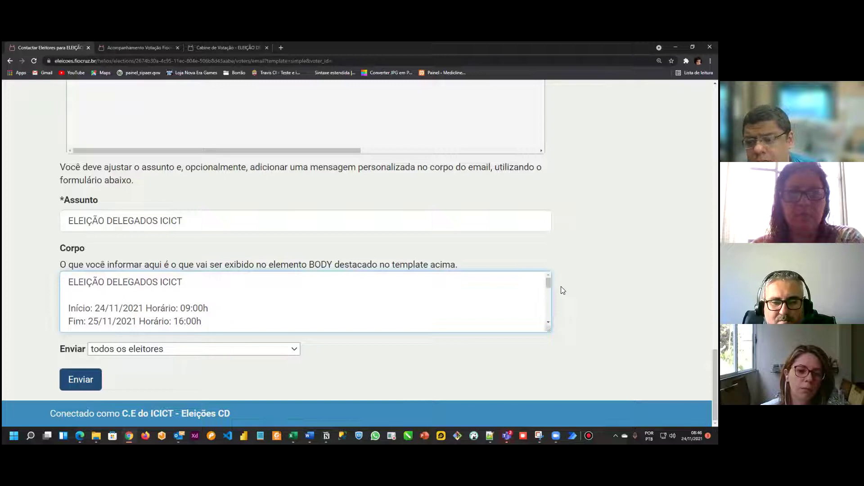
pyautogui.click(70, 388)
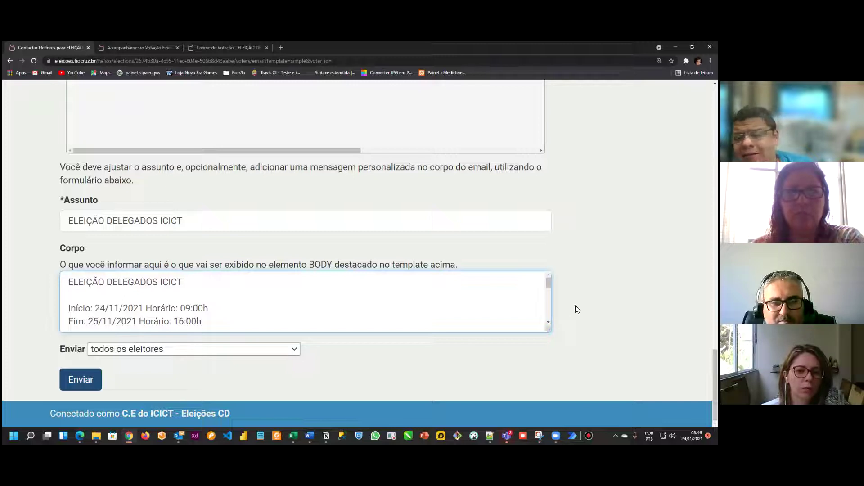
# Step: Append '- CONGRESSO INTERNO' to the email subject
pyautogui.click(238, 283)
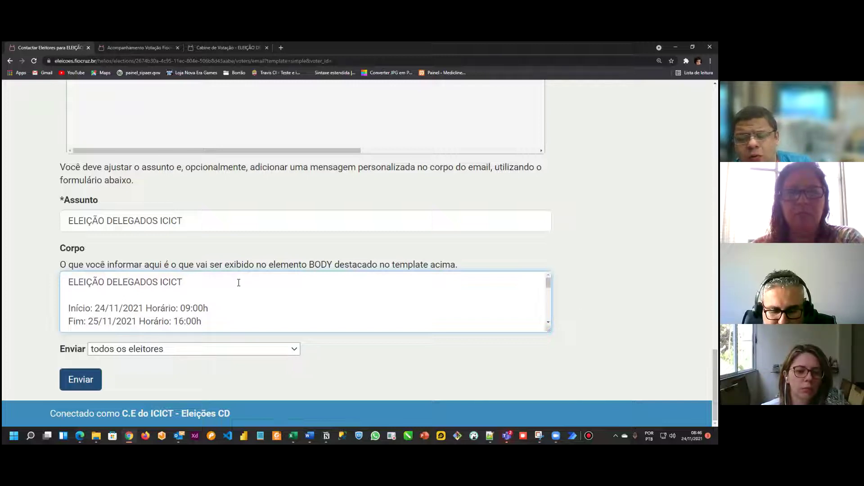
pyautogui.click(326, 219)
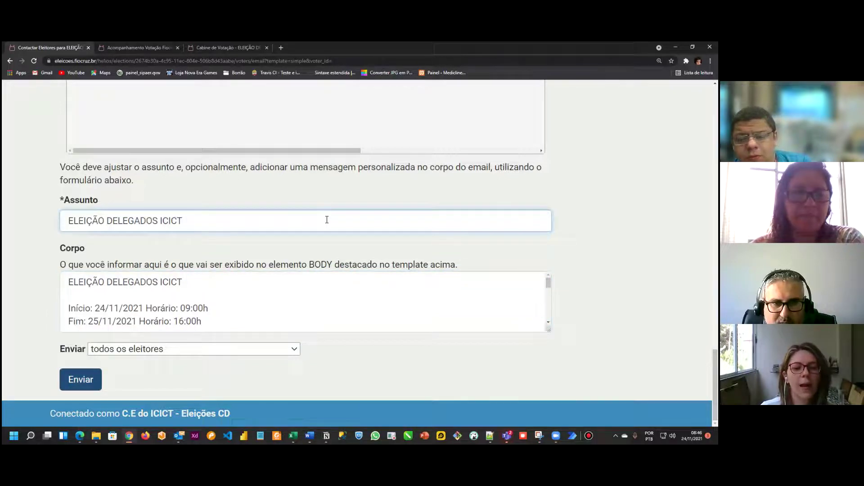
pyautogui.write('- CONGRESSO INTERNO')
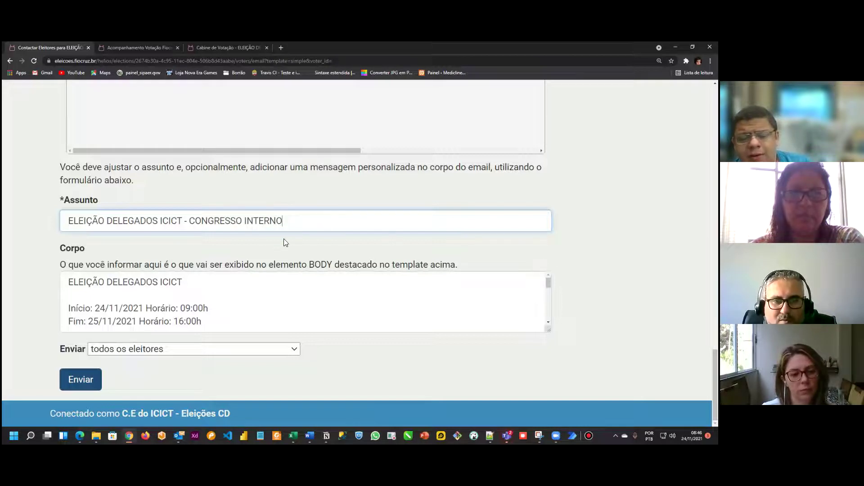
pyautogui.moveTo(283, 221); pyautogui.dragTo(189, 221)
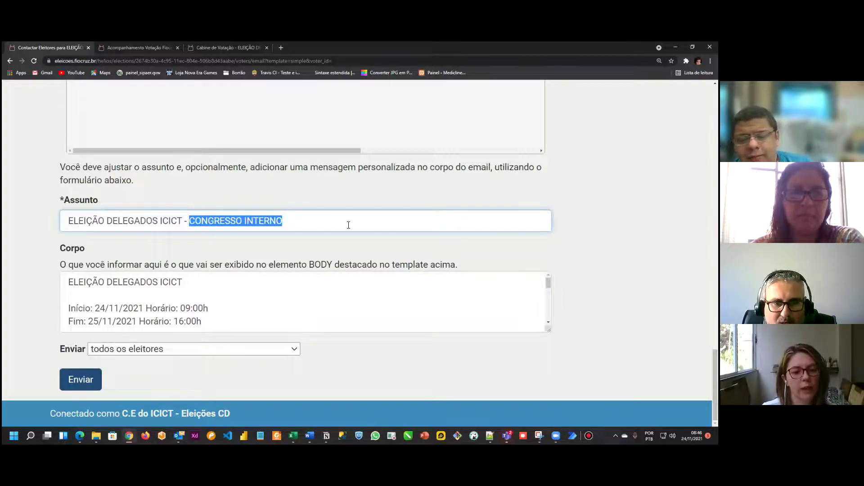
pyautogui.press('BackSpace')
pyautogui.hotkey('ctrl', 'z')
pyautogui.click(299, 220)
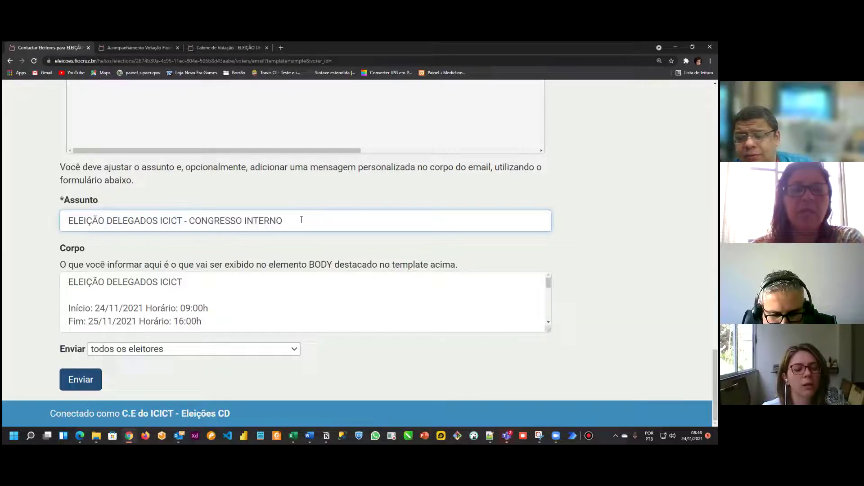
# Step: Insert 'IX -' before CONGRESSO in the subject and copy the full corrected subject
pyautogui.write('iX')
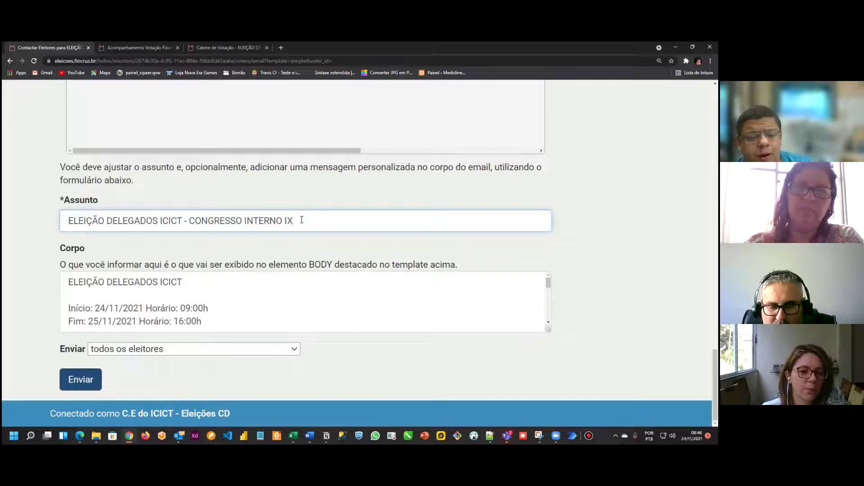
pyautogui.press('Left')
pyautogui.press('Left')
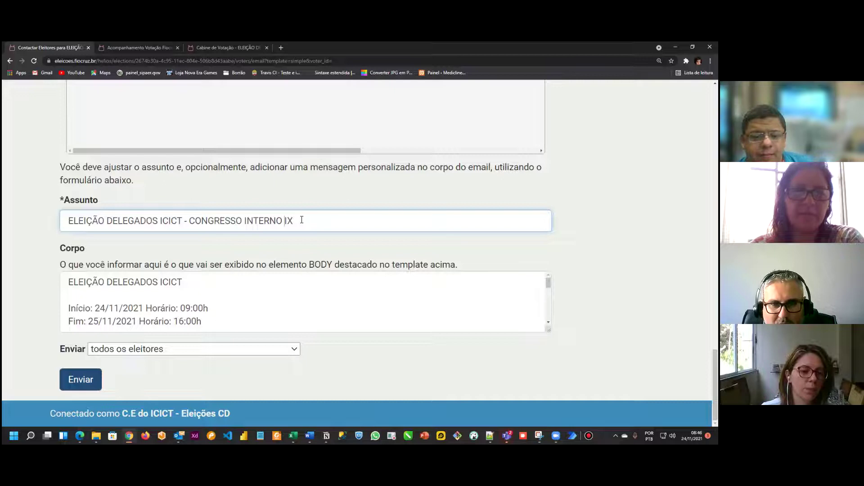
pyautogui.hotkey('shift', 'Right')
pyautogui.hotkey('shift', 'Right')
pyautogui.press('BackSpace')
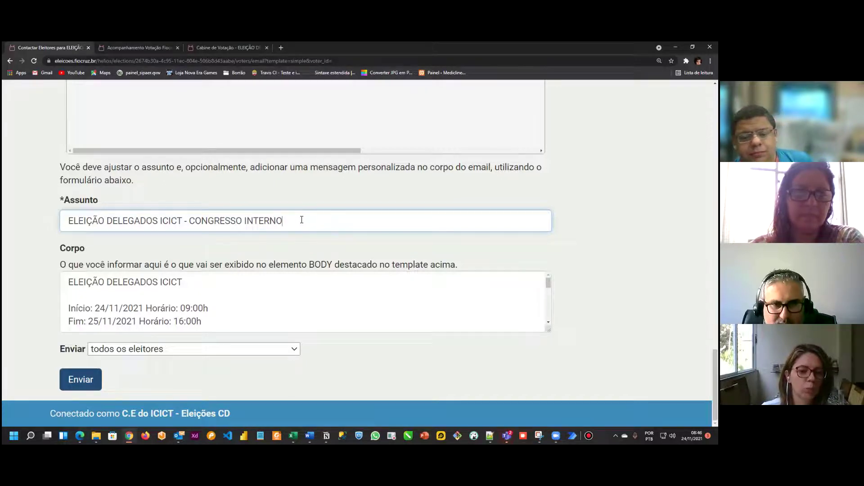
pyautogui.hotkey('ctrl', 'Left')
pyautogui.hotkey('ctrl', 'Left')
pyautogui.write('IX -')
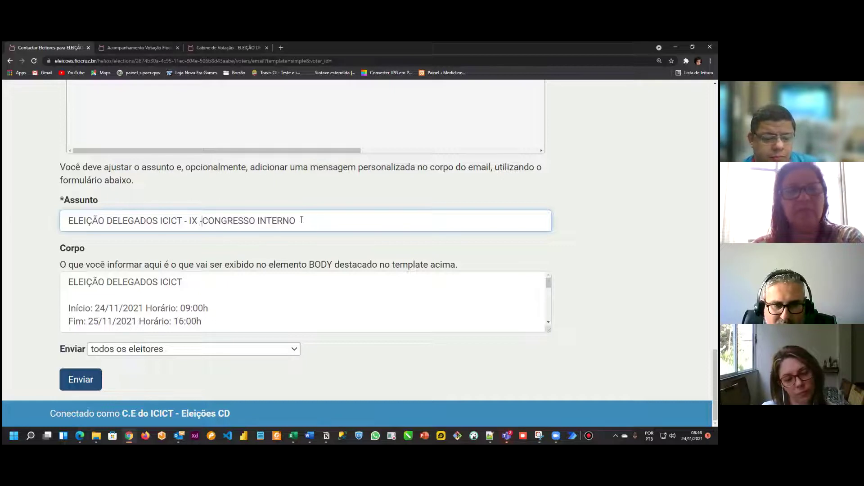
pyautogui.moveTo(302, 220); pyautogui.dragTo(75, 223)
pyautogui.hotkey('ctrl', 'c')
pyautogui.moveTo(224, 284); pyautogui.dragTo(68, 284)
# Step: Paste the full subject as the body's title and put 'Seu voto é muito importante!' on its own line
pyautogui.hotkey('ctrl', 'v')
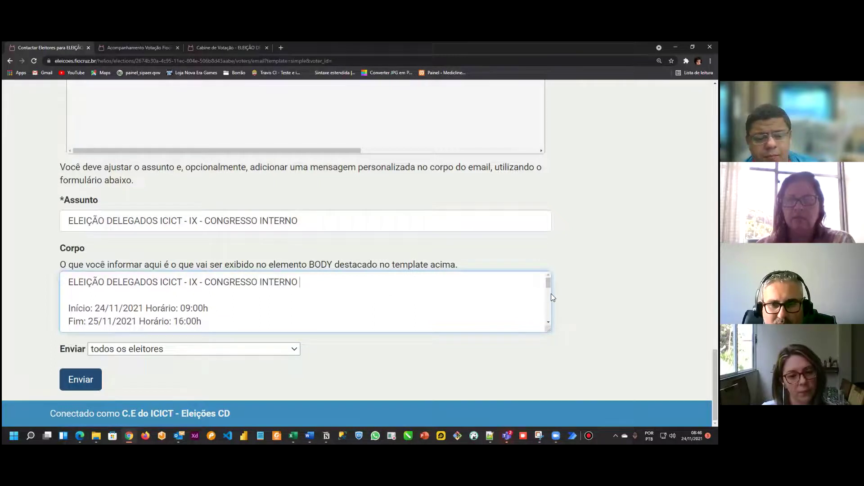
pyautogui.moveTo(548, 284); pyautogui.dragTo(545, 282)
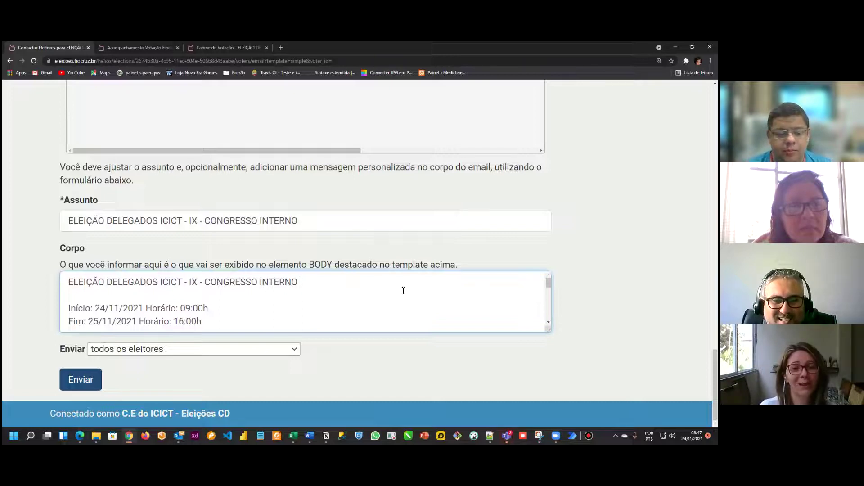
pyautogui.moveTo(545, 283); pyautogui.dragTo(546, 294)
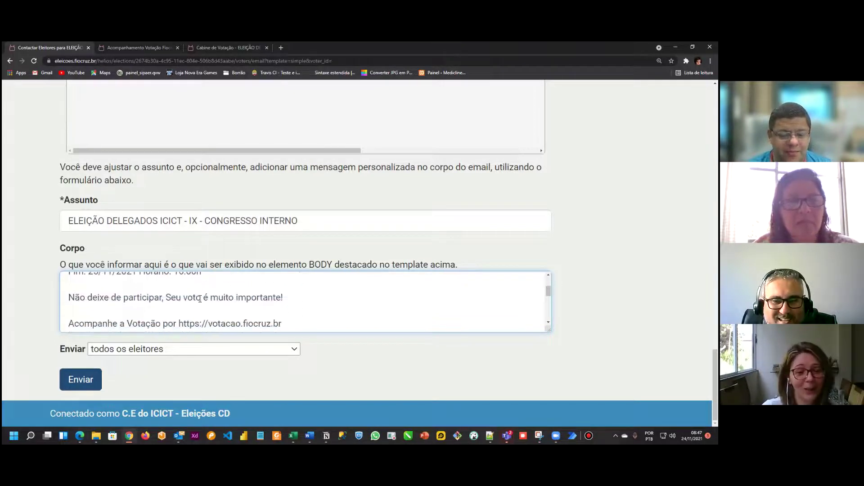
pyautogui.press('BackSpace')
pyautogui.write('.')
pyautogui.press('Return')
pyautogui.press('Return')
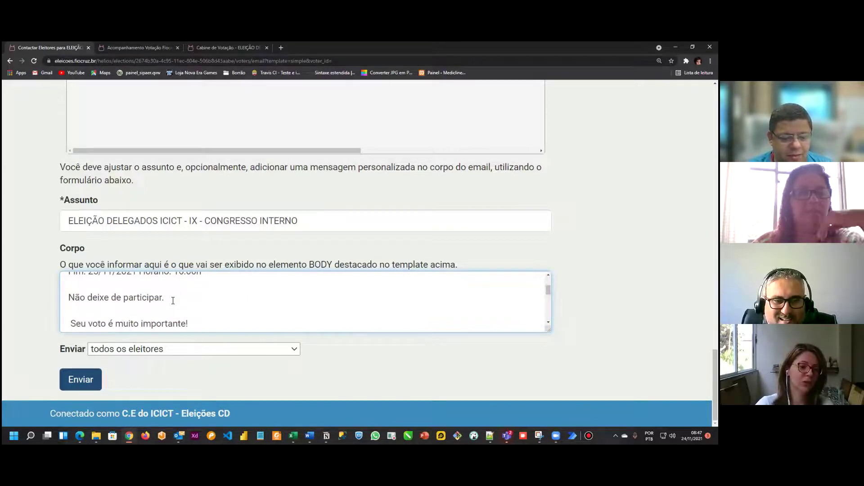
pyautogui.press('Delete')
pyautogui.press('Delete')
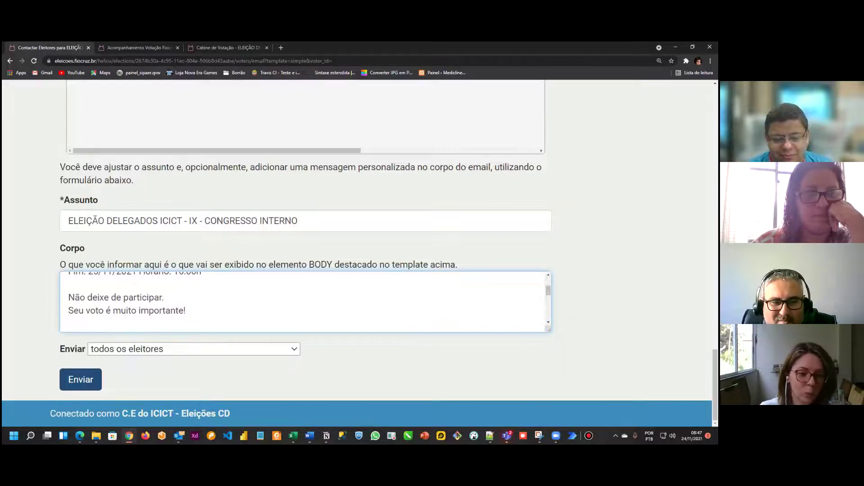
# Step: Send the email to all voters
pyautogui.scroll(1, 549, 291)
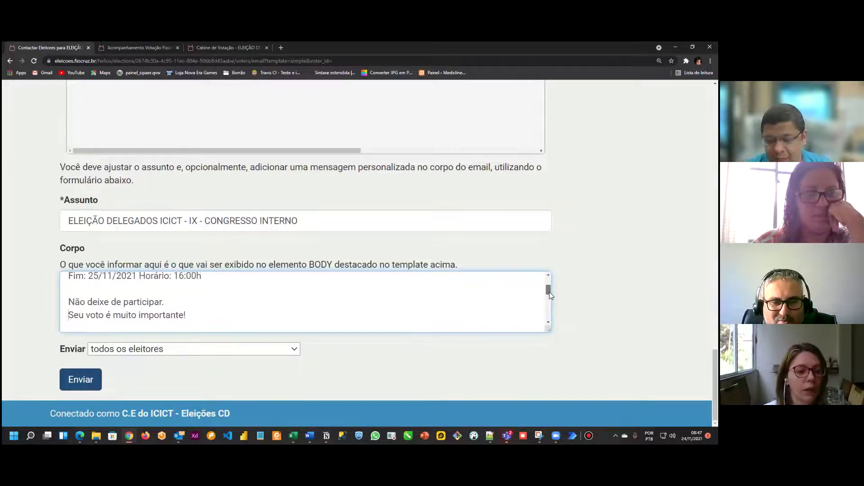
pyautogui.moveTo(549, 292); pyautogui.dragTo(550, 301)
pyautogui.click(75, 381)
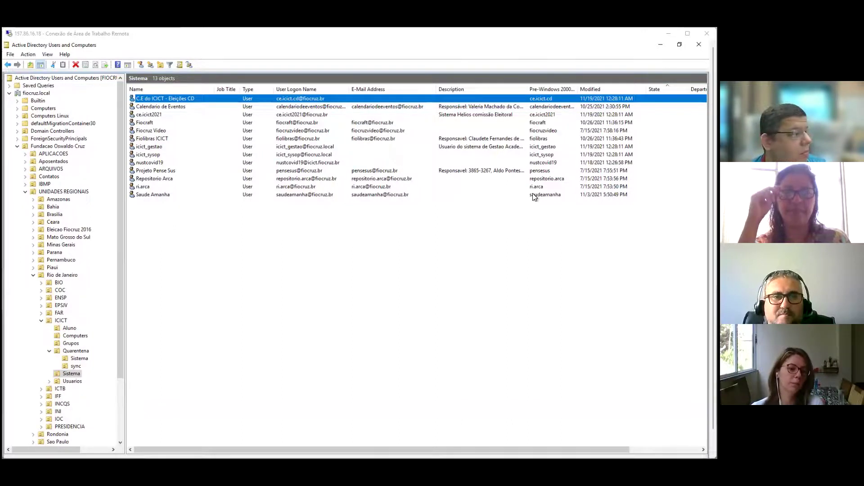
pyautogui.click(286, 104)
pyautogui.click(285, 101)
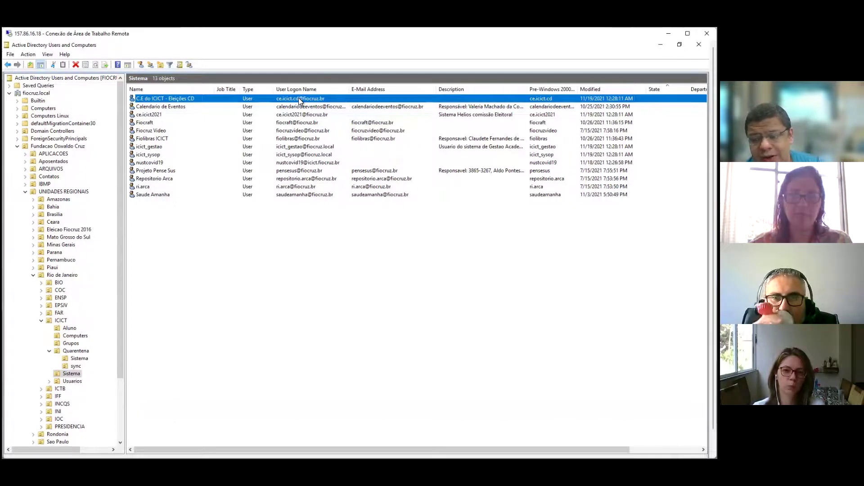
# Step: Reset the commission account's password with account unlock on and change-at-next-logon off
pyautogui.doubleClick(300, 99)
pyautogui.rightClick(300, 98)
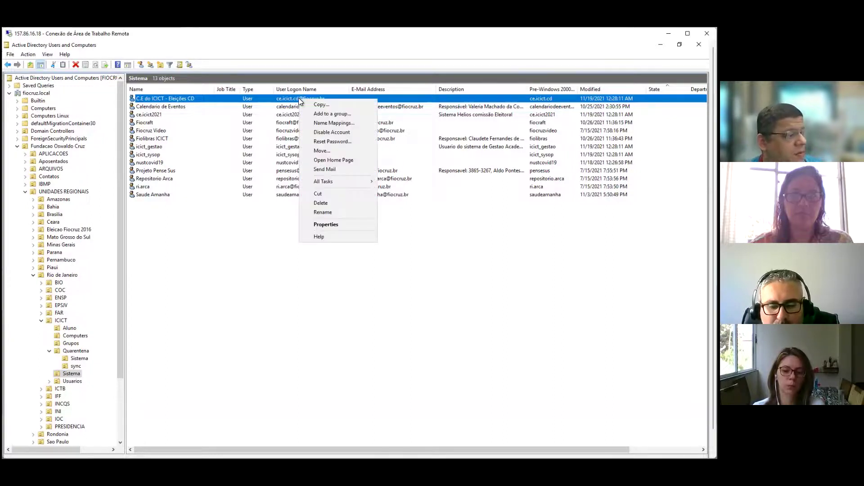
pyautogui.click(345, 142)
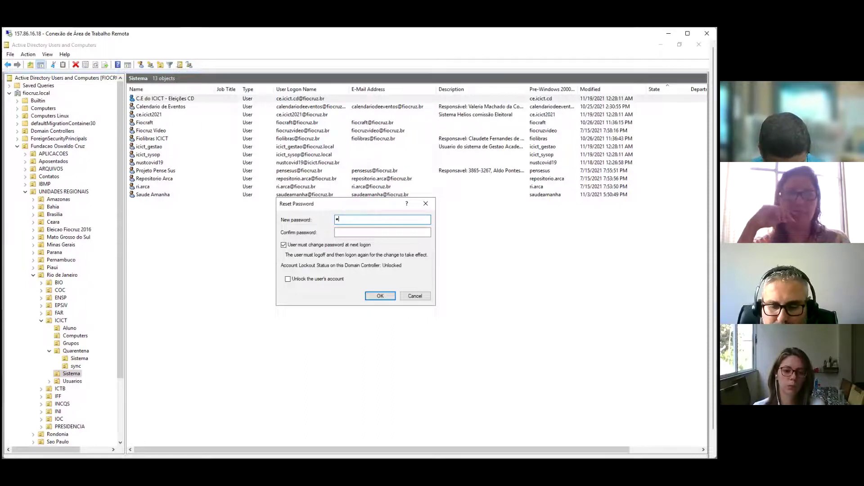
pyautogui.write('•••••••••')
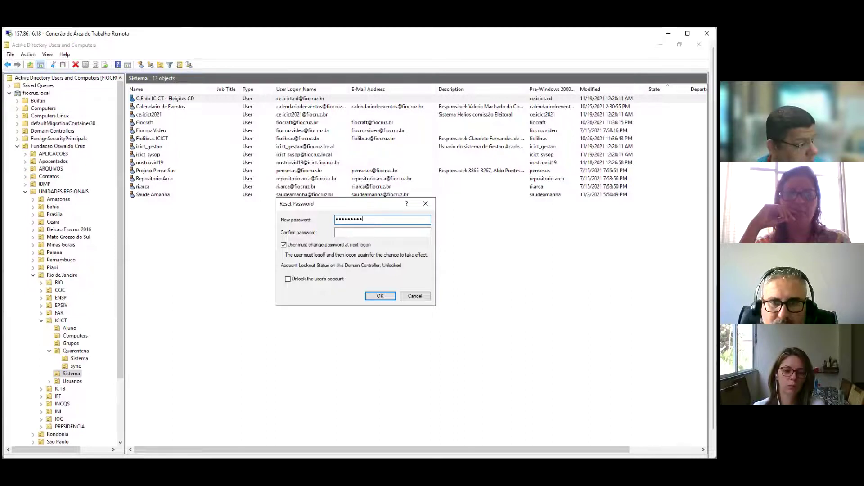
pyautogui.click(382, 232)
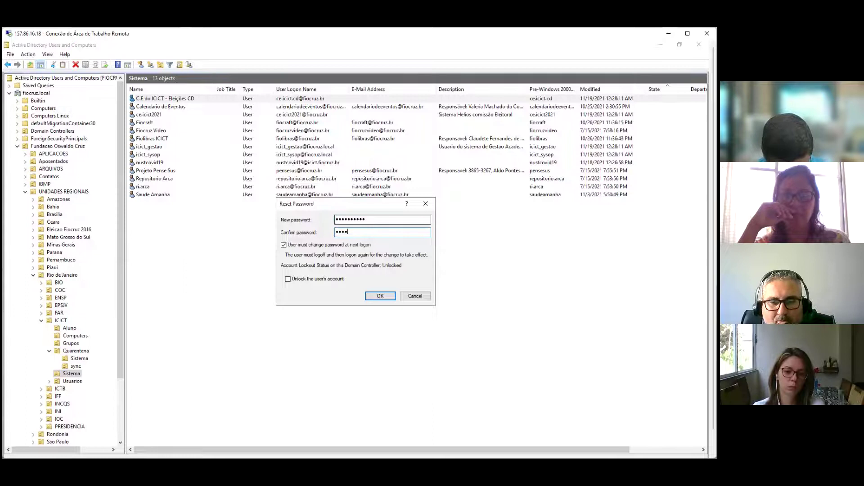
pyautogui.write('•••••••••')
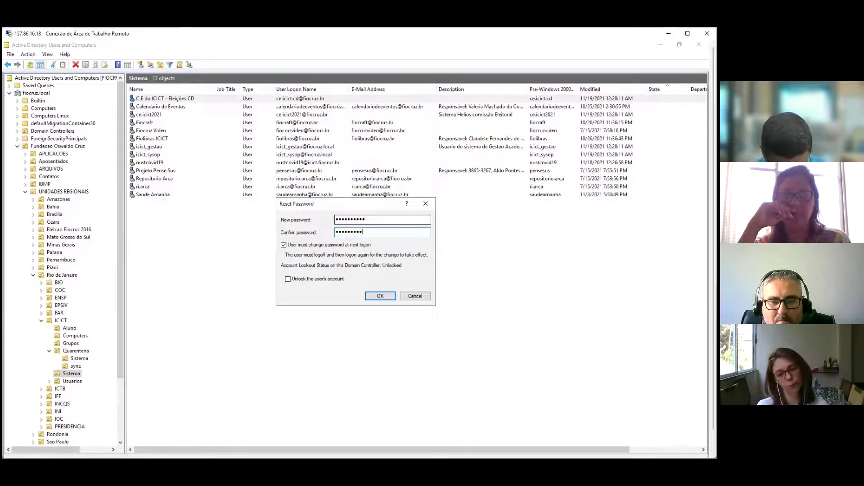
pyautogui.write('•')
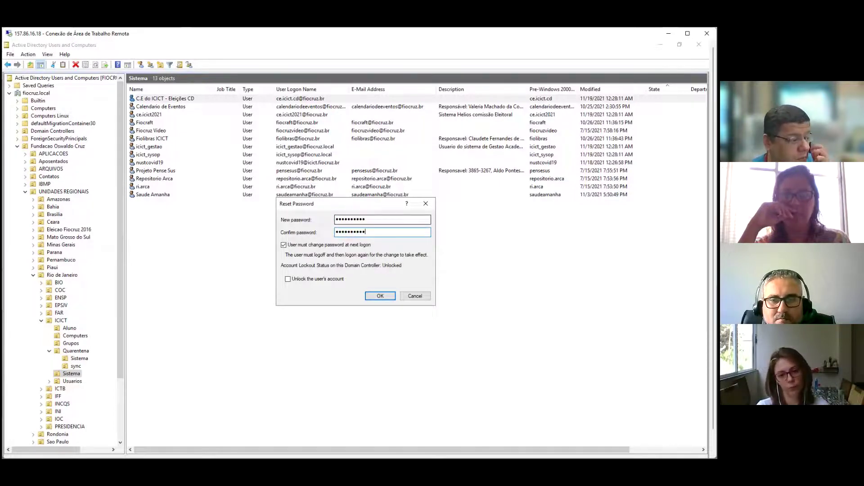
pyautogui.click(291, 280)
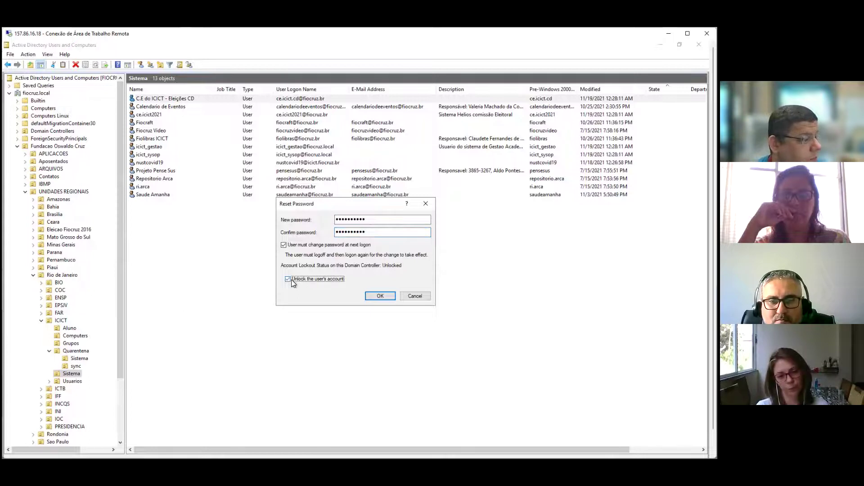
pyautogui.click(285, 244)
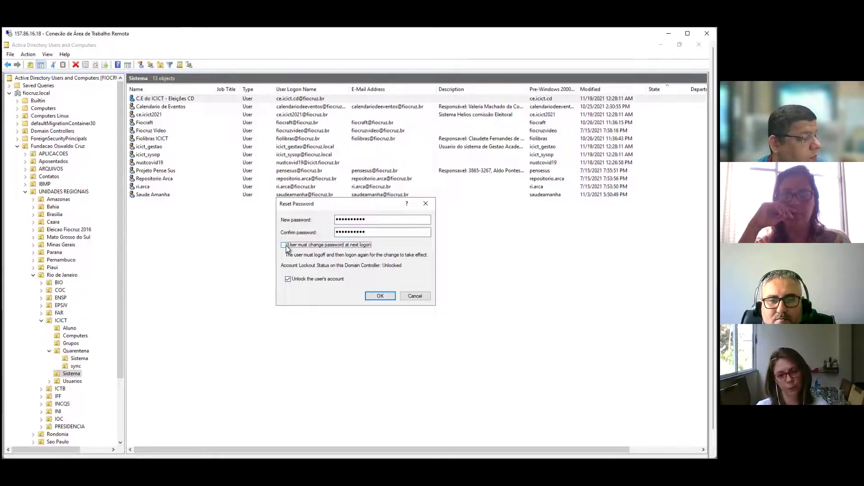
pyautogui.click(385, 297)
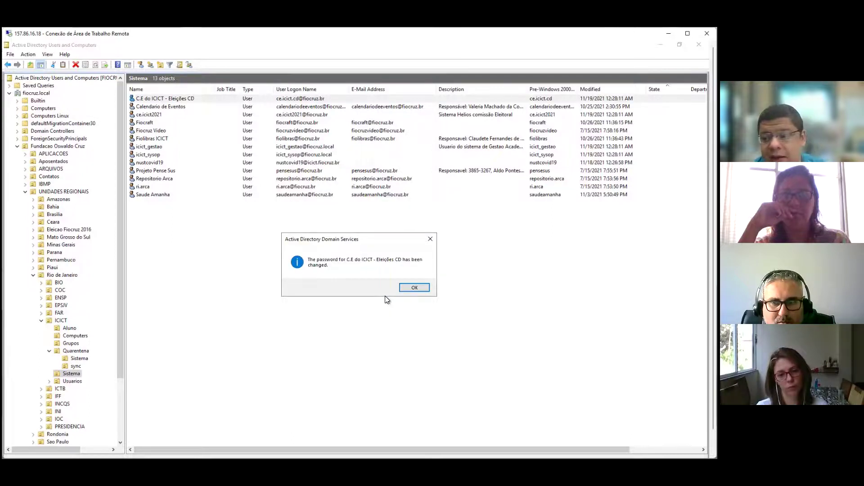
# Step: Dismiss the confirmation that the C.E do ICICT - Eleições CD password was changed
pyautogui.click(410, 288)
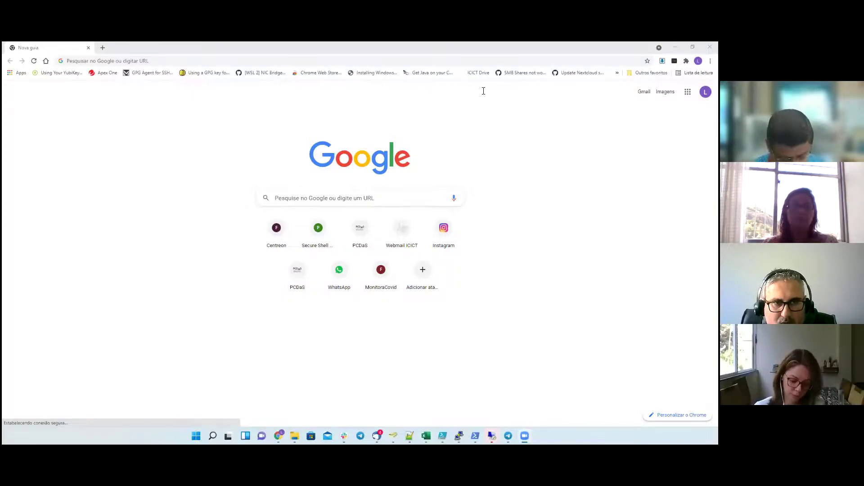
# Step: Load eleicoes.fiocruz.br in Chrome after correcting a mistyped address
pyautogui.click(153, 62)
pyautogui.write('wlwicoes.')
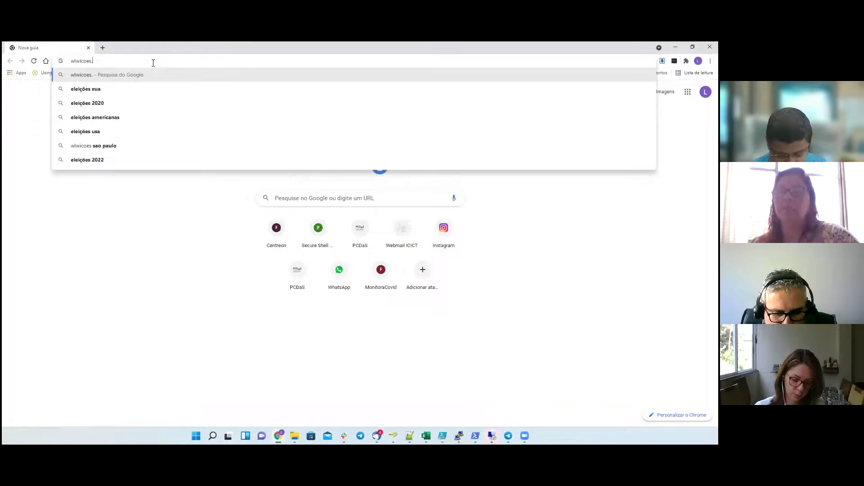
pyautogui.press('BackSpace')
pyautogui.press('BackSpace')
pyautogui.press('BackSpace')
pyautogui.press('BackSpace')
pyautogui.press('BackSpace')
pyautogui.press('BackSpace')
pyautogui.press('BackSpace')
pyautogui.press('BackSpace')
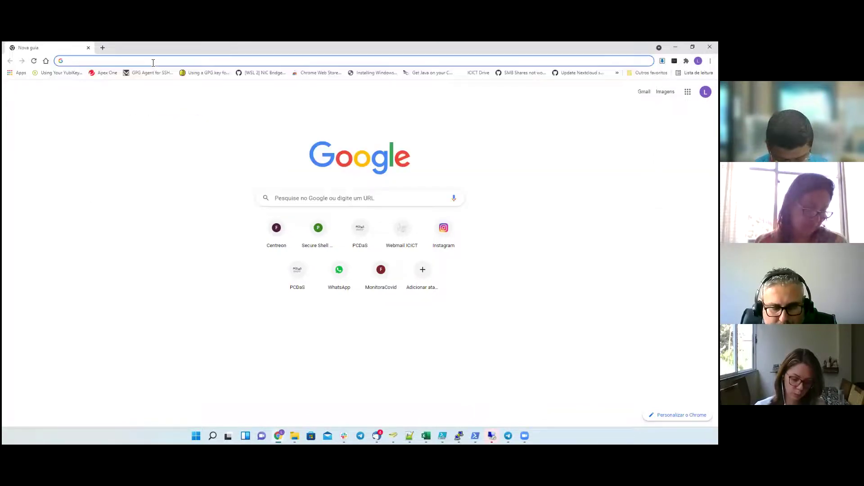
pyautogui.write('eleicoes.fiocruz.')
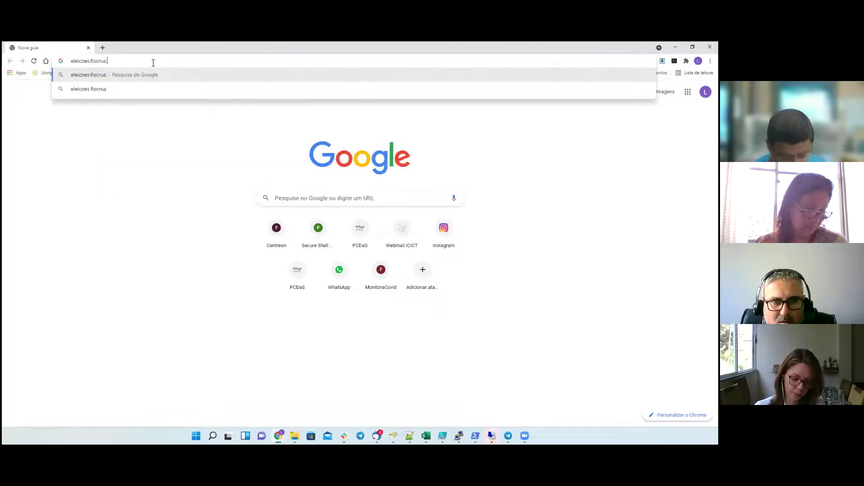
pyautogui.press('Return')
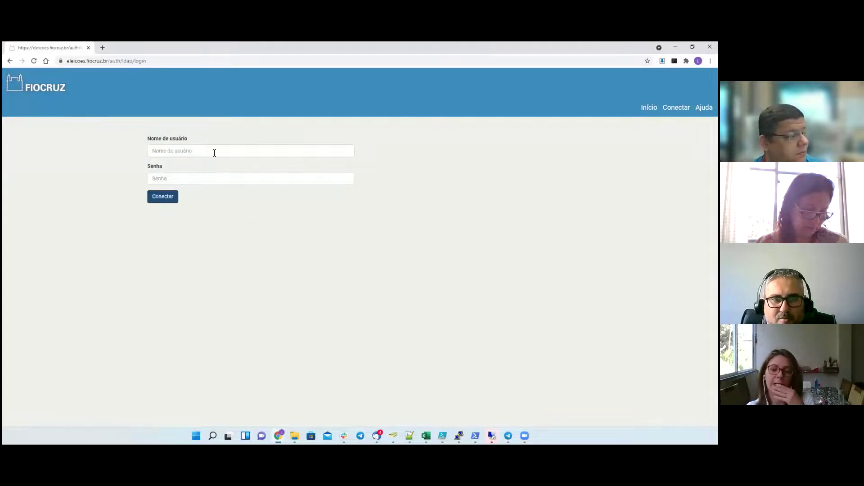
# Step: Enter the commission account username in Nome de usuário, then move to Senha
pyautogui.click(214, 153)
pyautogui.write('ce.icict.ad')
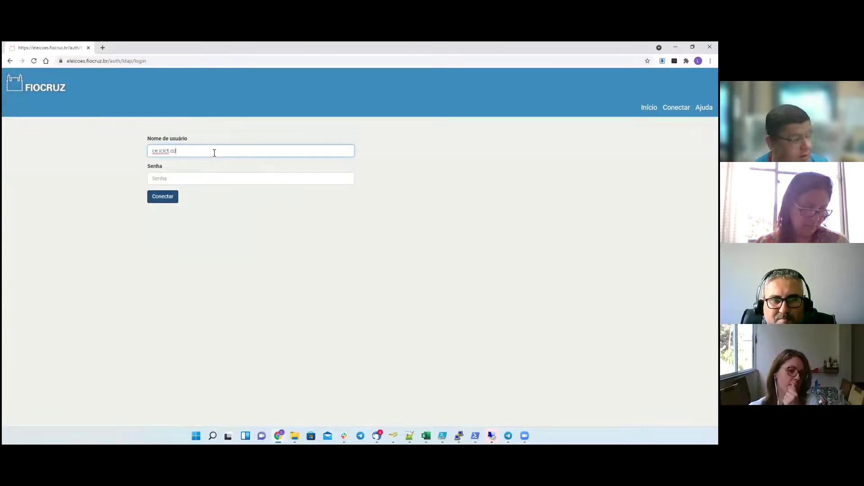
pyautogui.press('Tab')
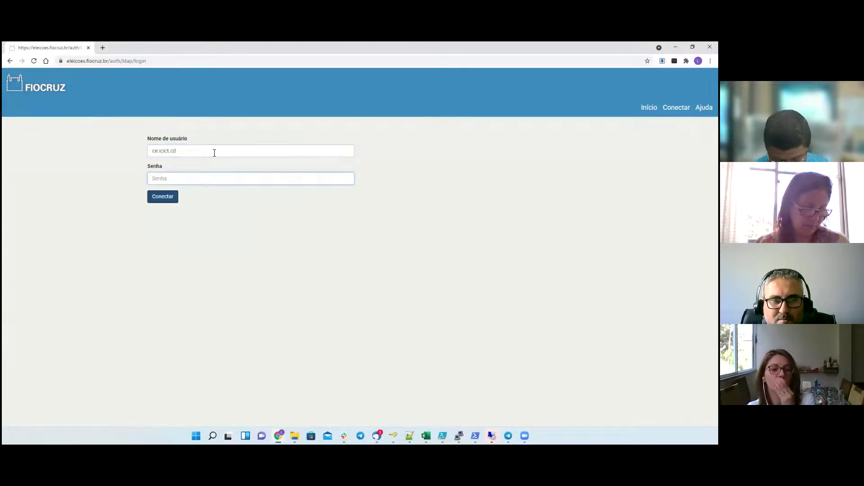